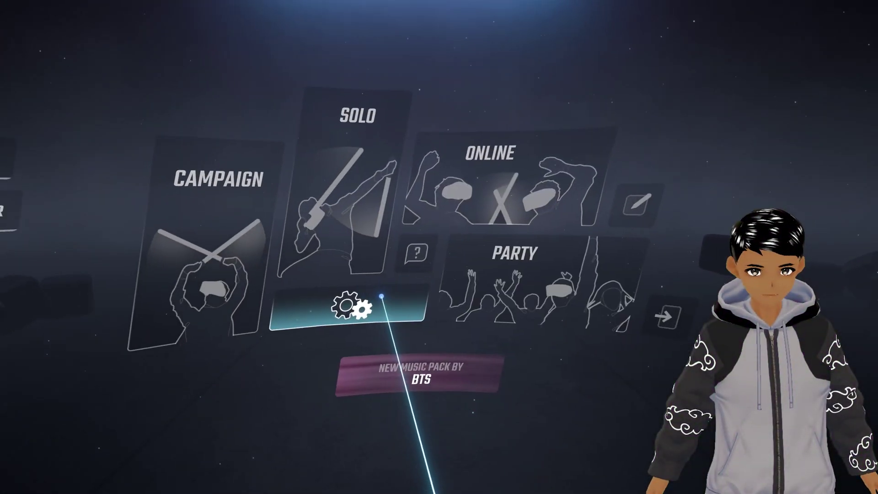
Start the solo song Say My Name on Expert+ and leave the level for the menu
left_click(378, 229)
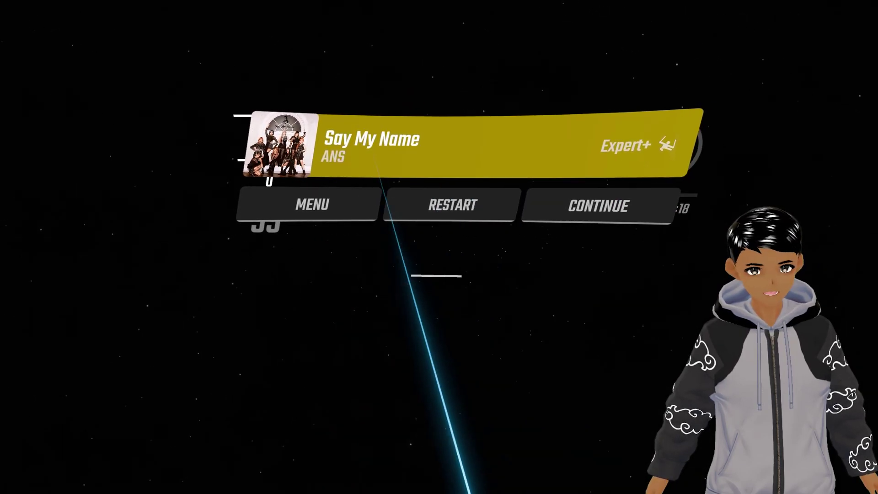
left_click(312, 204)
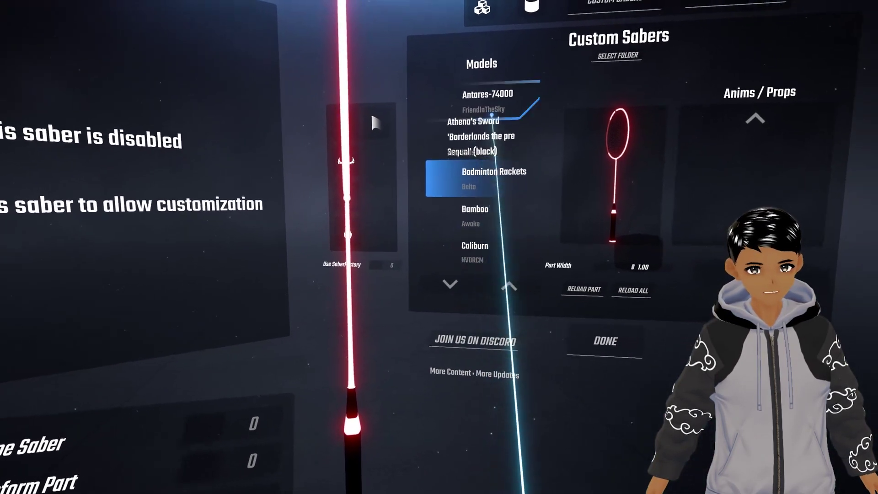
Enable Use SaberFactory with the Badminton Rackets saber, finish the customization and start a solo song
left_click(426, 265)
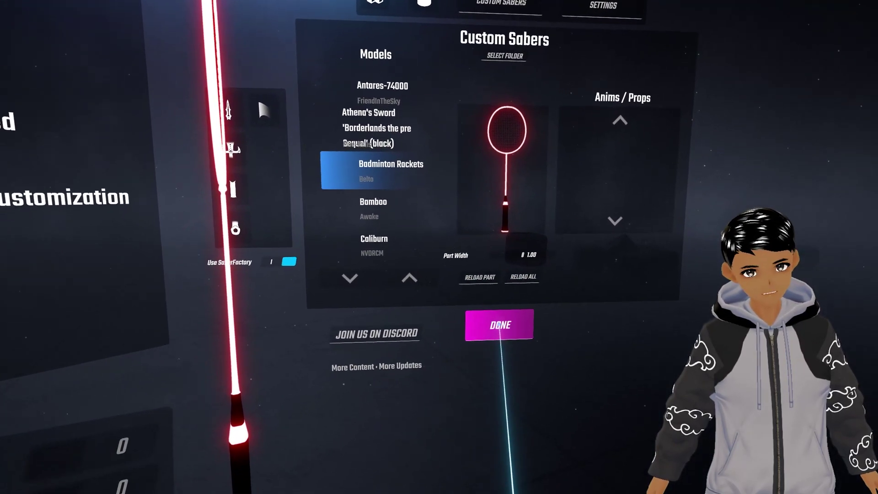
left_click(486, 344)
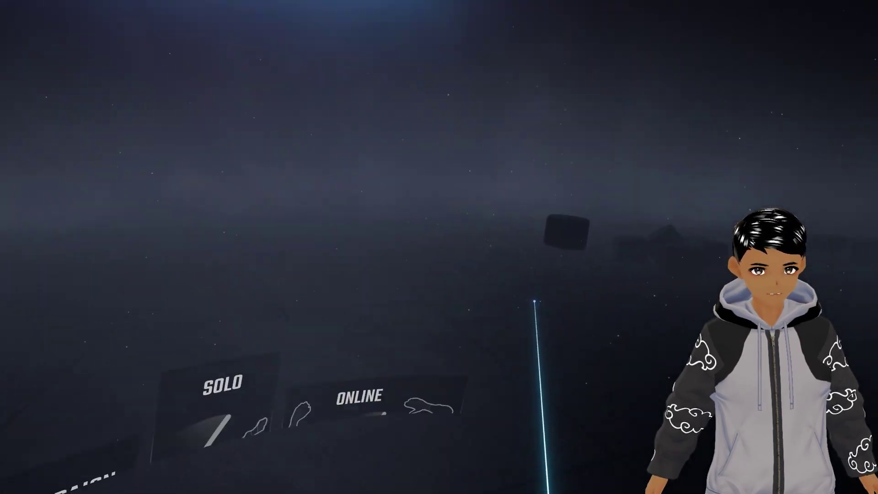
left_click(329, 238)
left_click(617, 339)
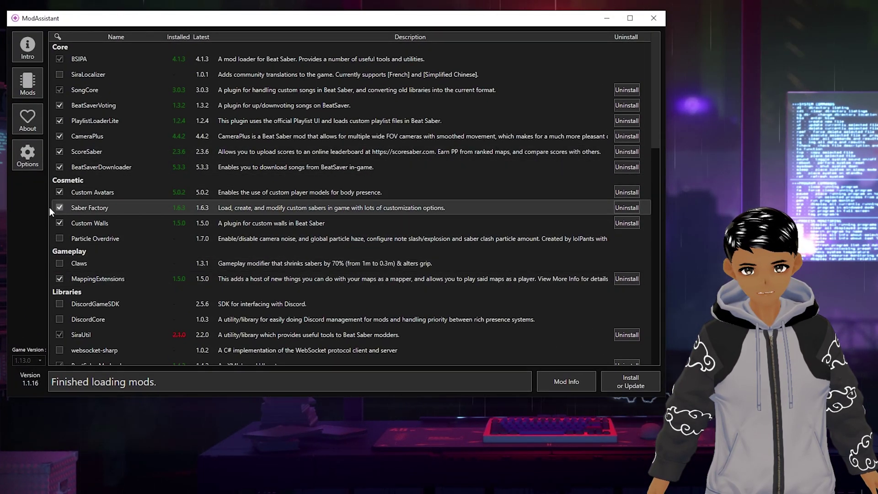
Switch to ModAssistant and install or update the checked mods, with Saber Factory included
left_click(629, 380)
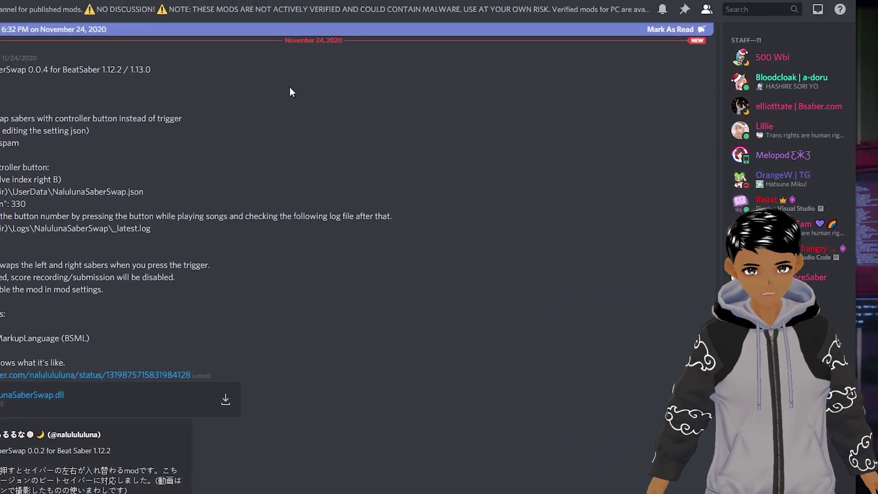
Switch to Discord and search the community-hub channel for "saber factory"
left_click(544, 57)
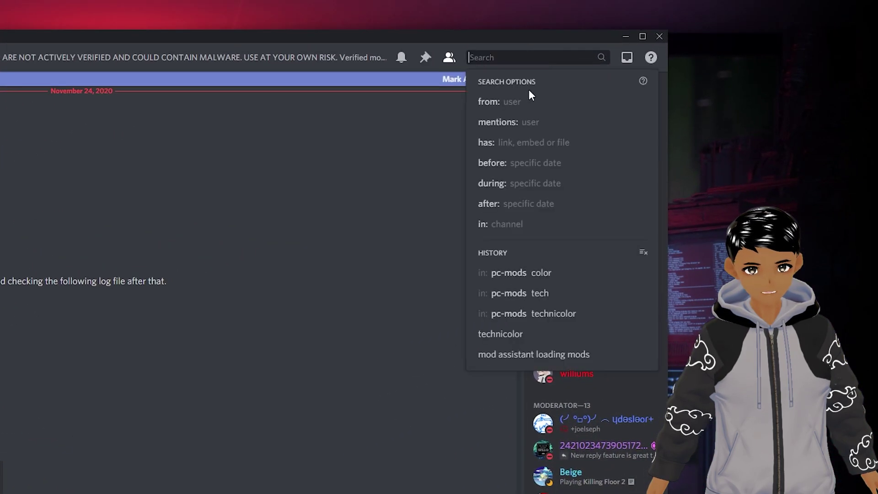
left_click(494, 227)
type("com")
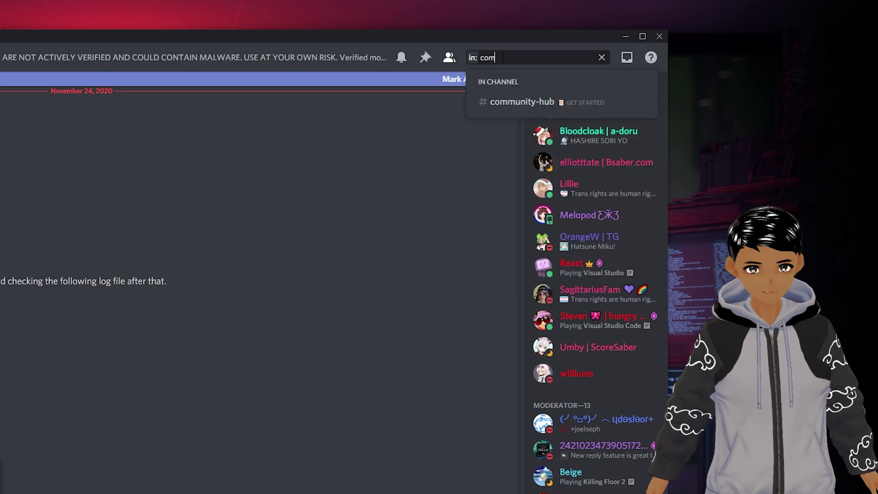
type("munit")
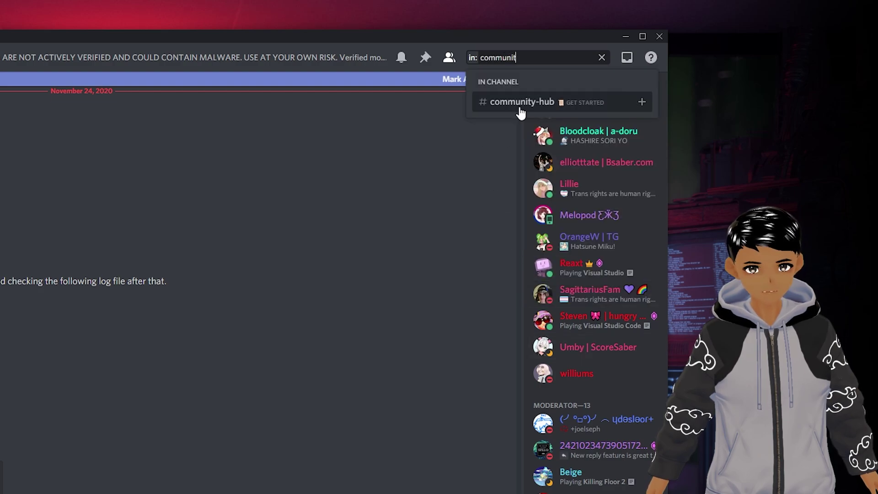
left_click(521, 103)
type("saber factory")
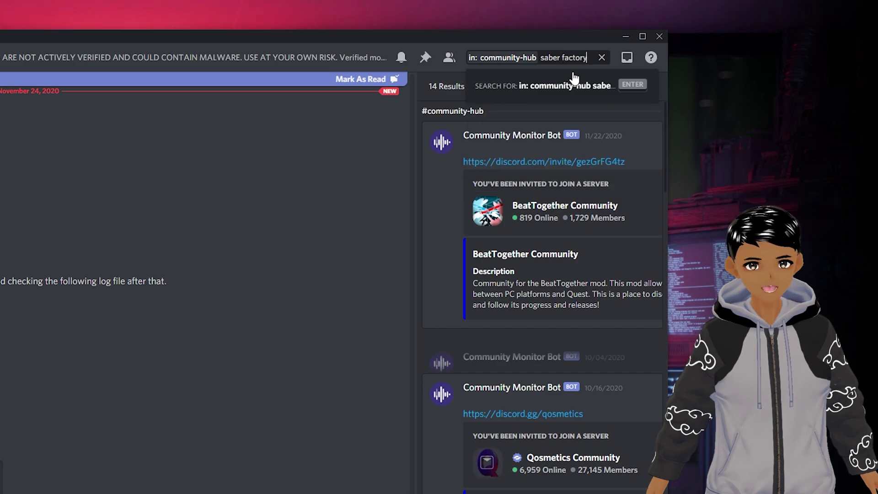
key("Return")
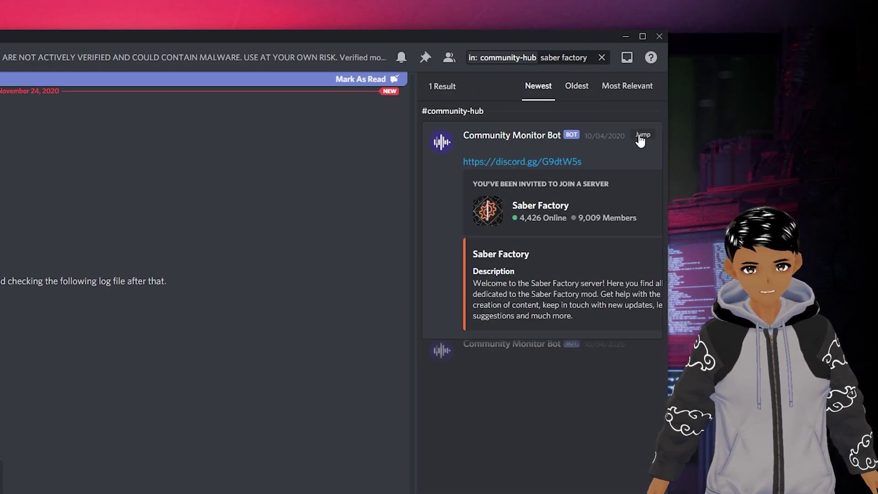
Follow the Saber Factory server invite from the search result and open that server's updates channel
left_click(642, 135)
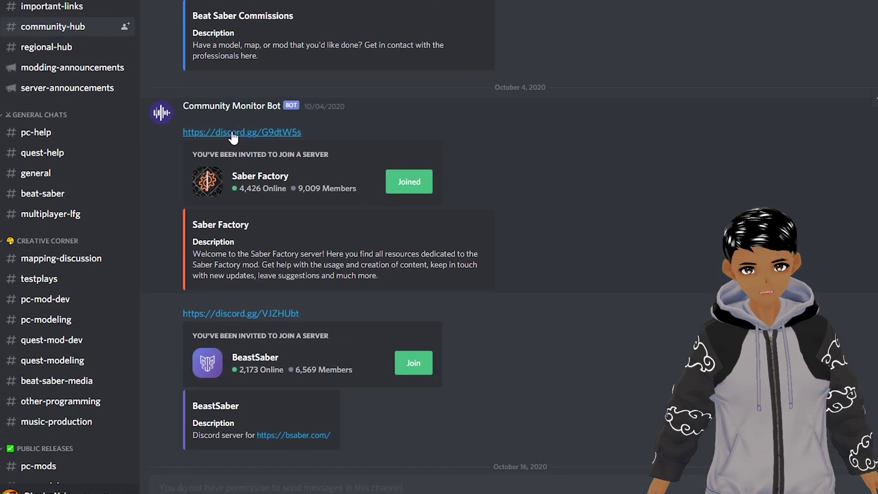
left_click(232, 133)
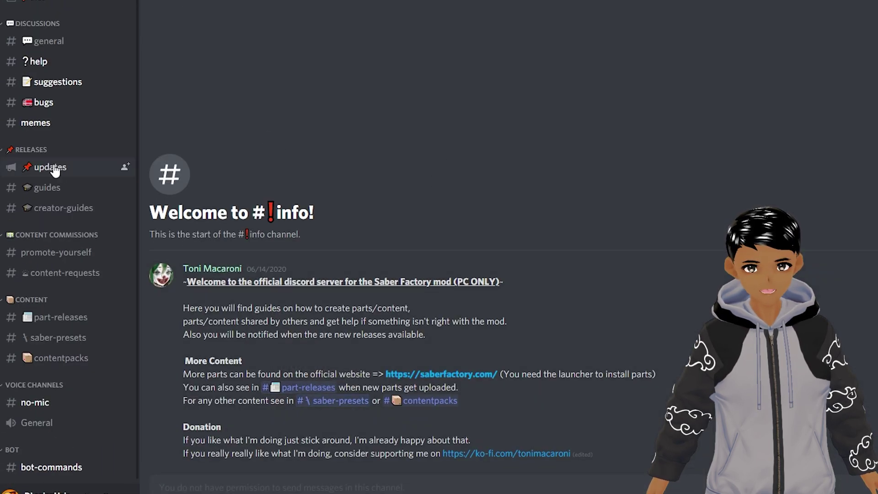
left_click(40, 167)
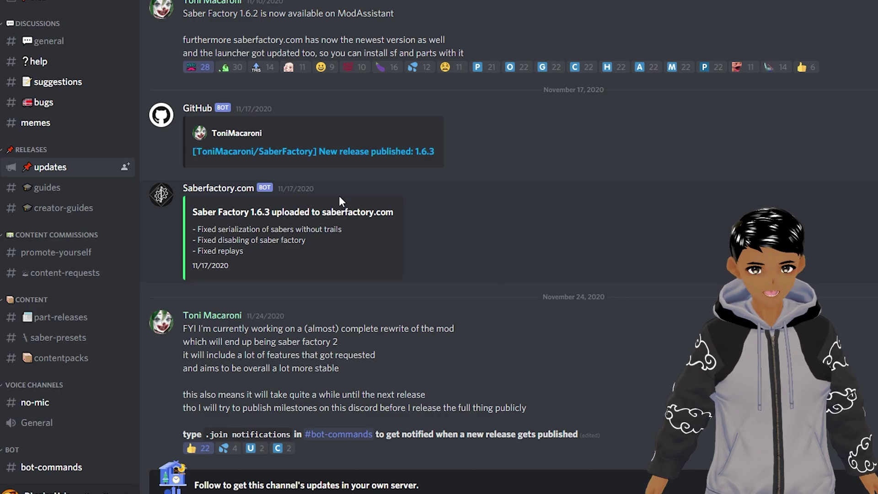
Download SaberFactory-1.6.3.zip from the linked 1.6.3 GitHub release and open the archive
left_click(350, 152)
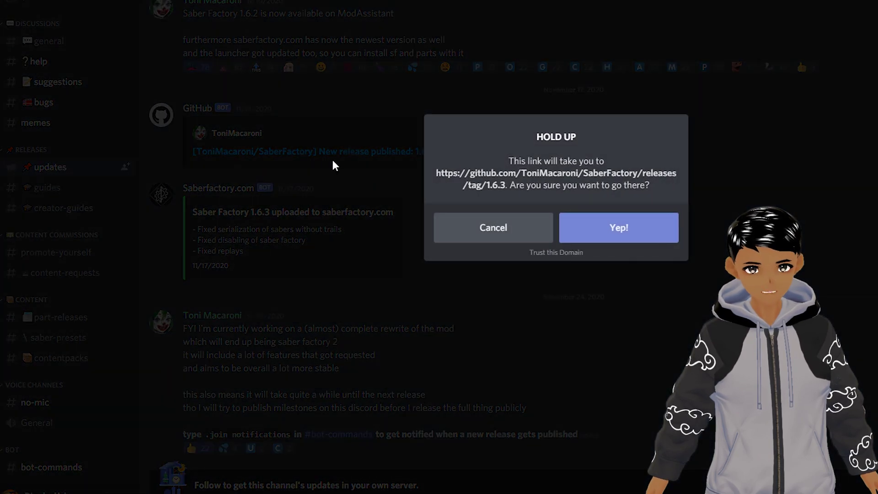
left_click(638, 228)
left_click(325, 274)
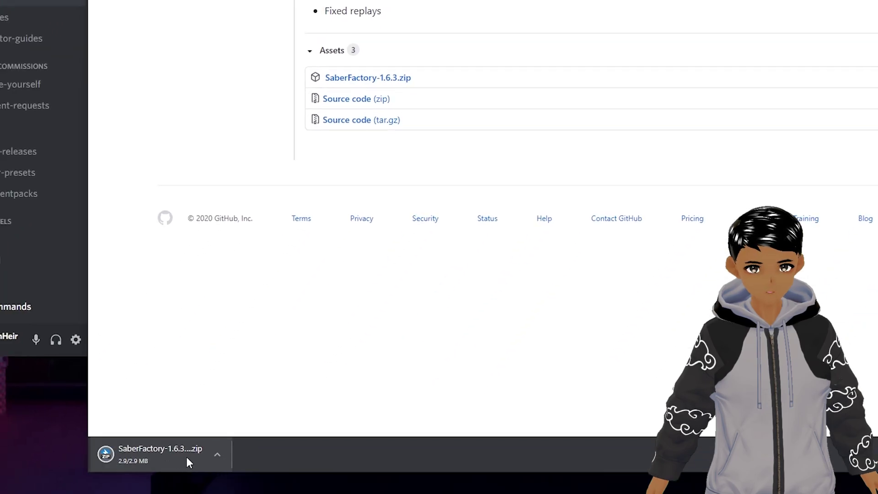
left_click(189, 463)
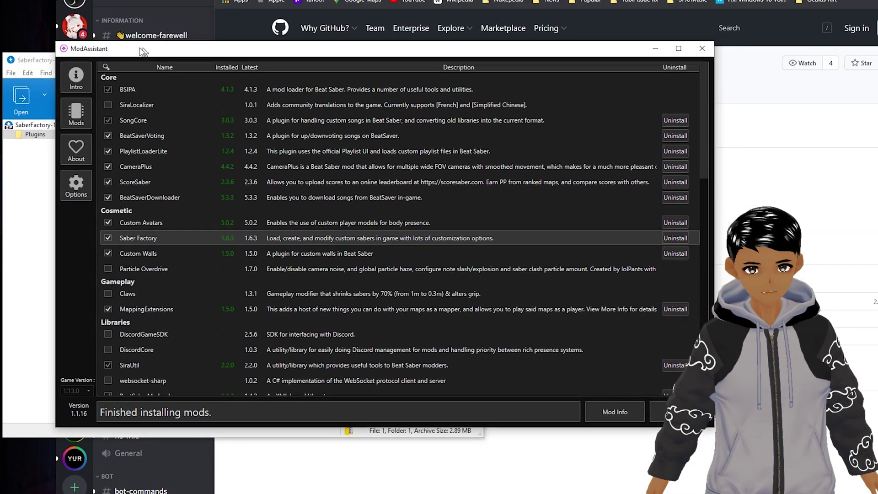
Open the Beat Saber Plugins folder through ModAssistant's install folder option and copy SaberFactory.dll from the archive into it
left_click_drag(142, 51, 127, 51)
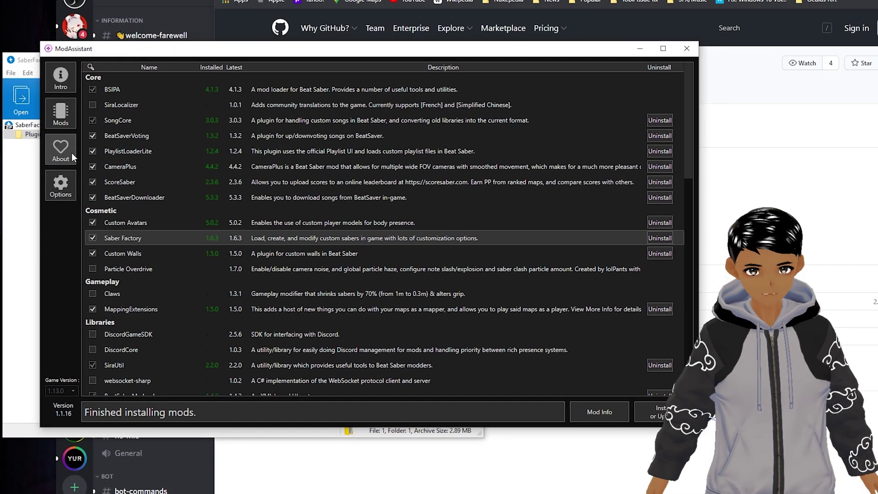
left_click(60, 185)
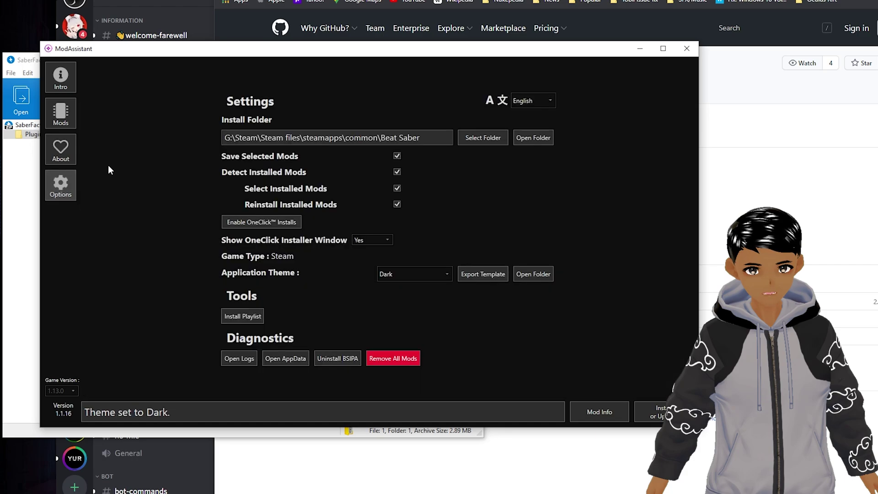
left_click(535, 137)
double_click(488, 219)
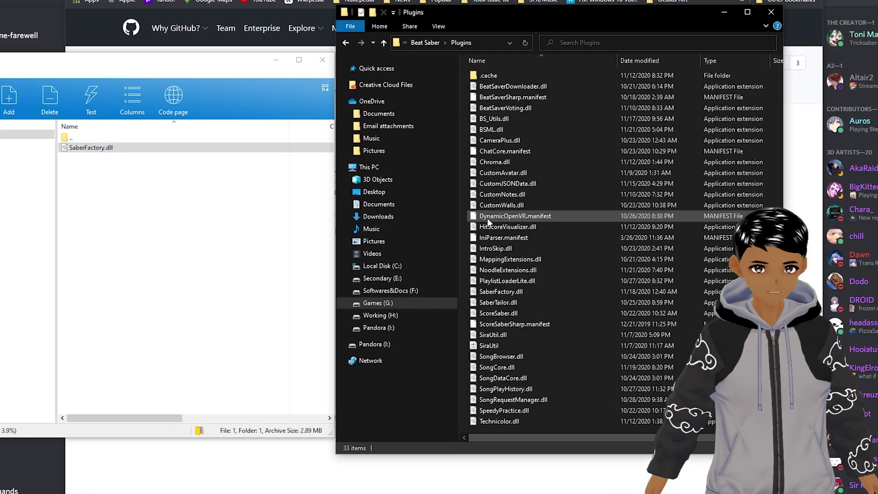
left_click_drag(91, 147, 614, 213)
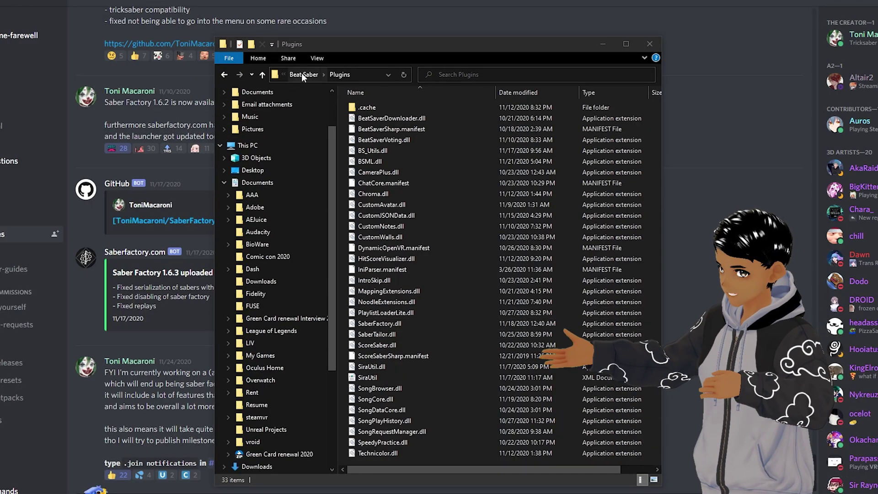
View the CustomSabers folder inside the Beat Saber folder and return to the Beat Saber folder
left_click(301, 74)
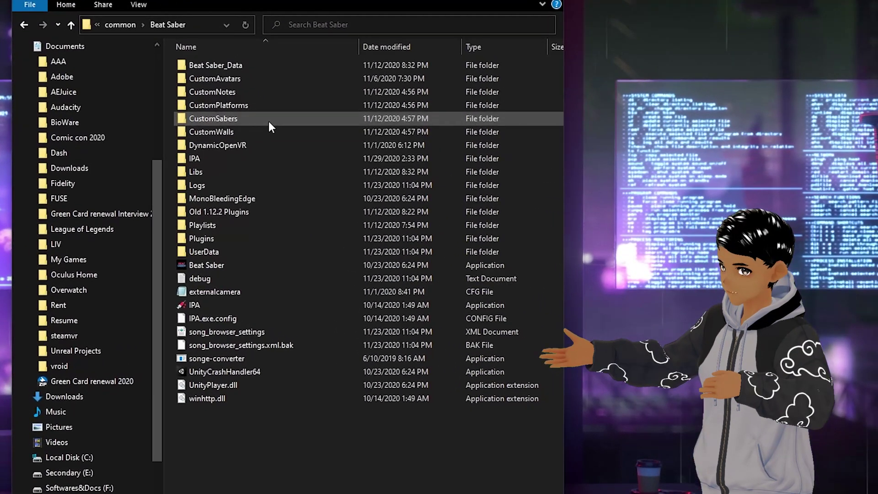
double_click(245, 119)
left_click(117, 28)
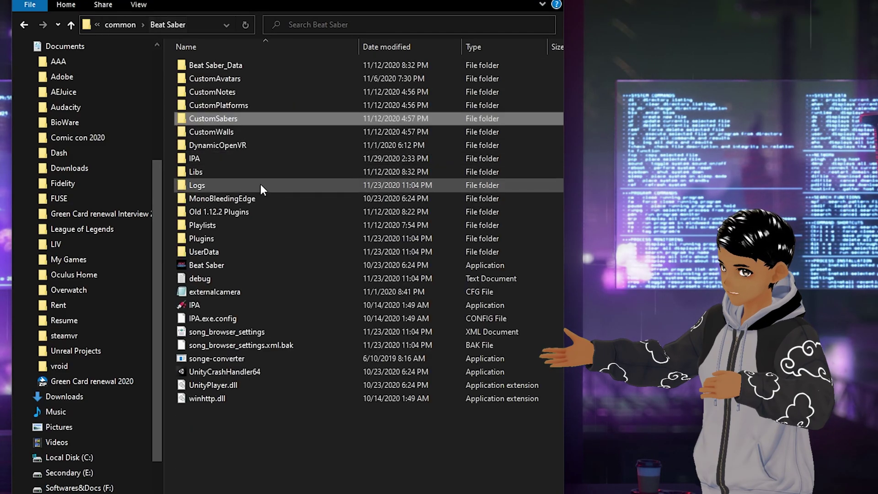
key("F2")
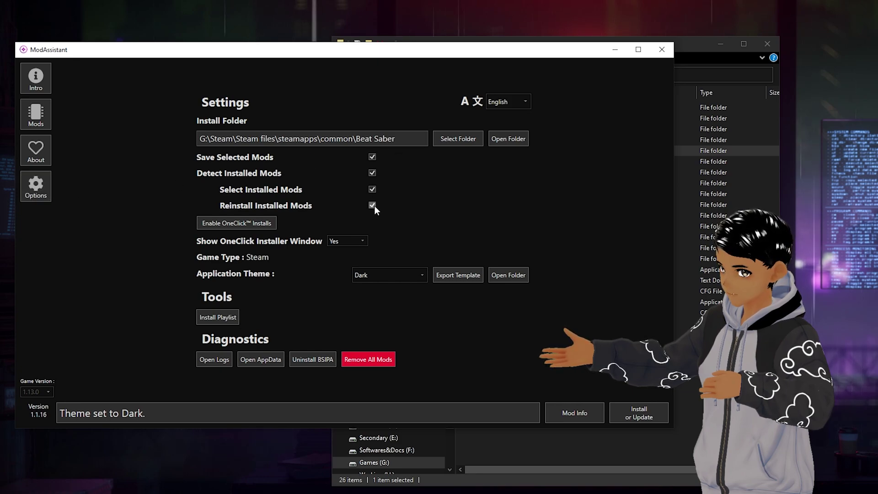
Check the ModAssistant OneClick install types and the choices for showing the OneClick Installer window
left_click(251, 224)
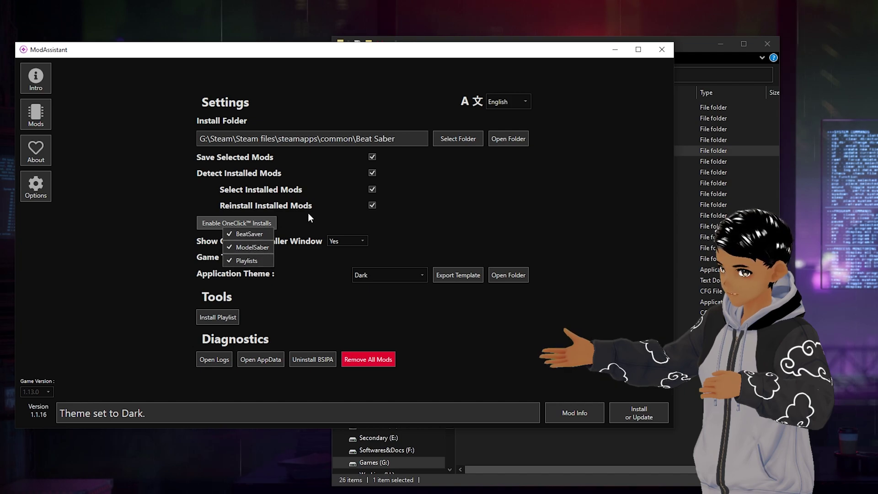
left_click(320, 218)
left_click(359, 242)
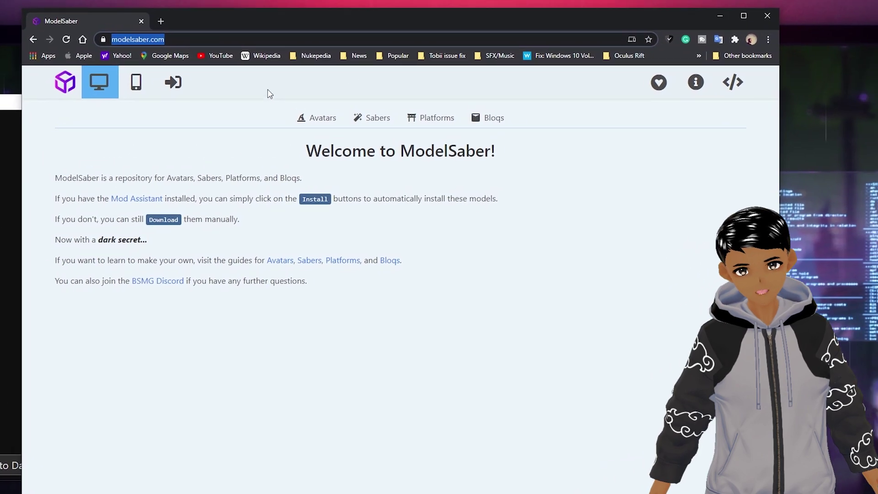
Install the Bamboo saber from ModelSaber's Sabers page through ModAssistant and close the OneClick Installer
left_click(361, 125)
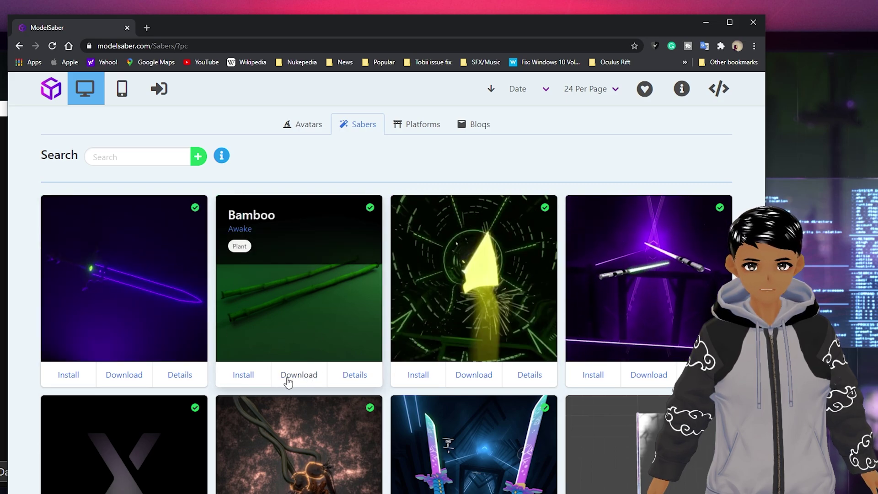
left_click(244, 375)
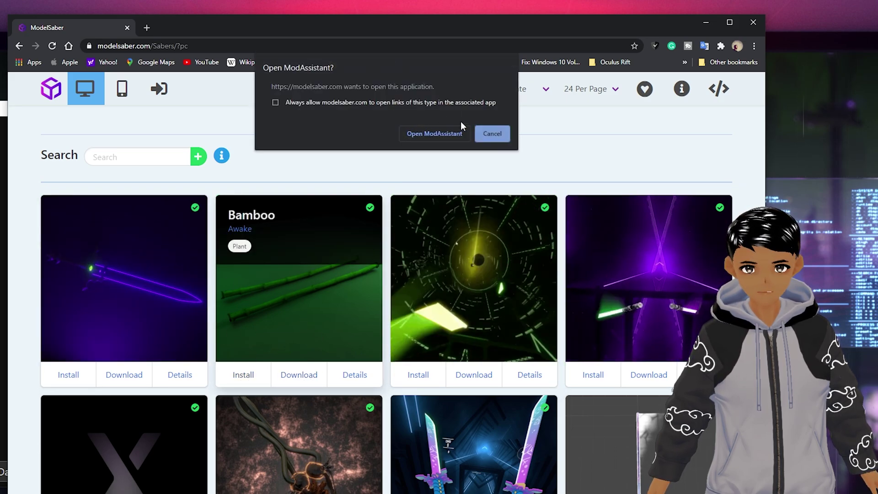
left_click(422, 133)
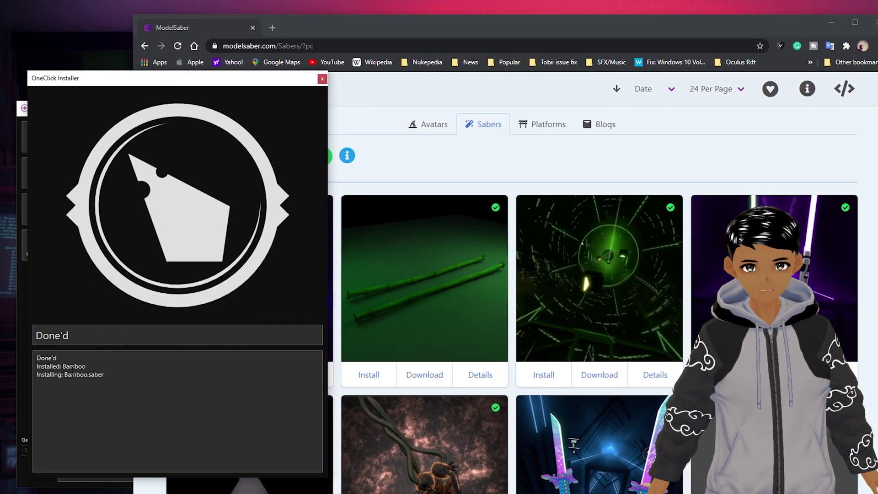
left_click(325, 81)
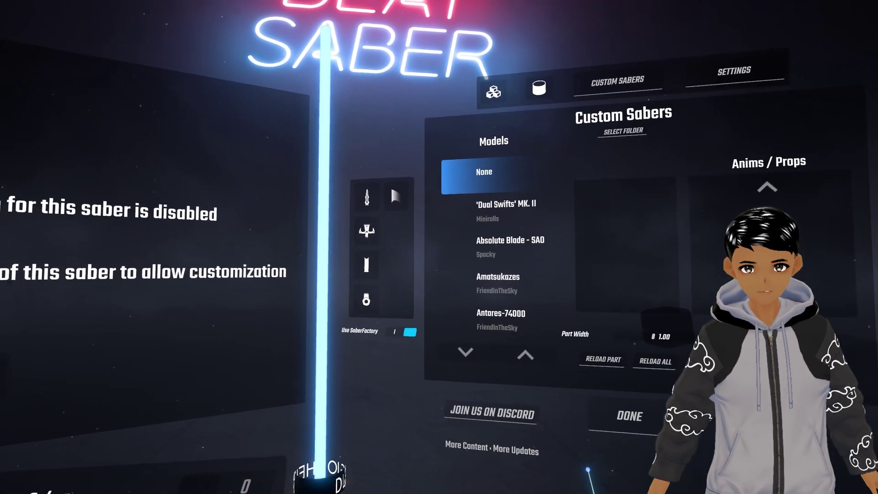
Open the custom sabers list in Beat Saber and try the 'Dual Swifts' MK. II and Bamboo sabers
left_click(459, 102)
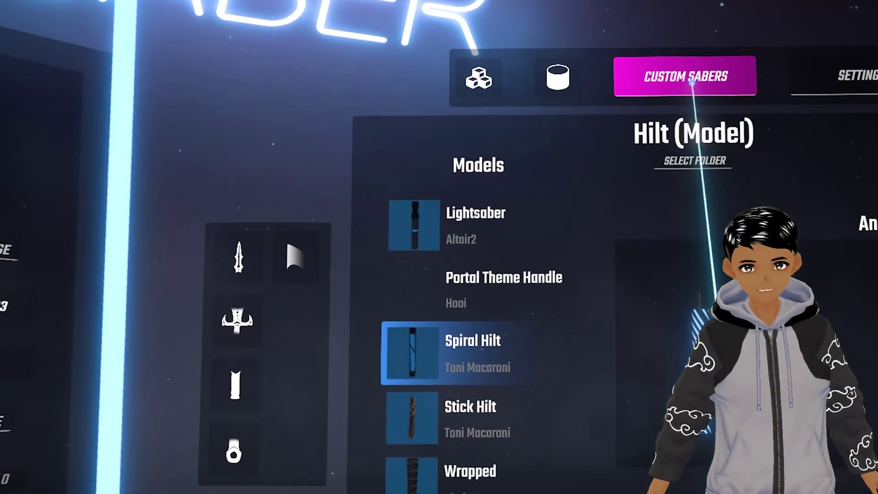
left_click(579, 123)
left_click(480, 207)
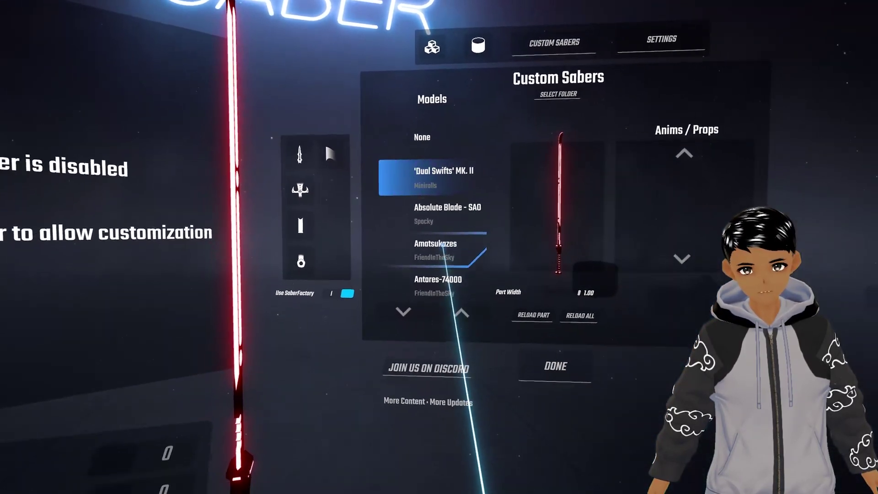
scroll(447, 250, "down", 2)
scroll(450, 224, "down", 2)
left_click(454, 231)
scroll(454, 232, "down", 2)
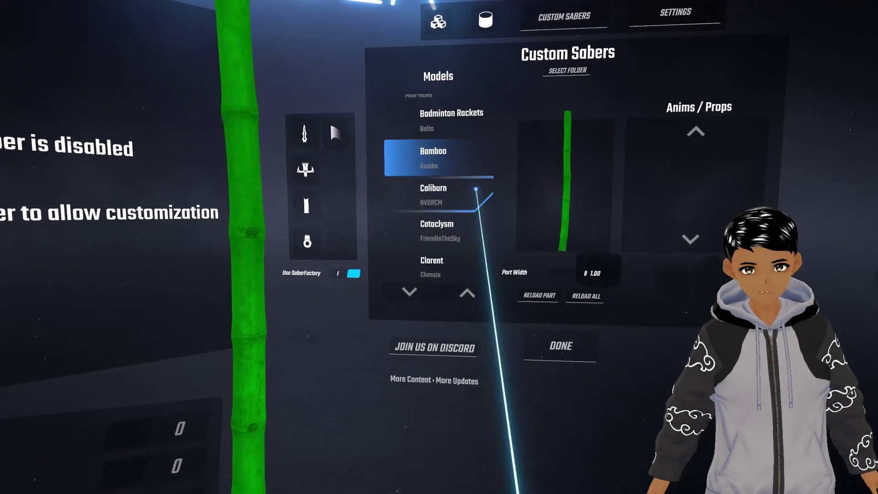
Equip the Caliburn saber, finish the customization and start a solo song
left_click(476, 191)
left_click(562, 336)
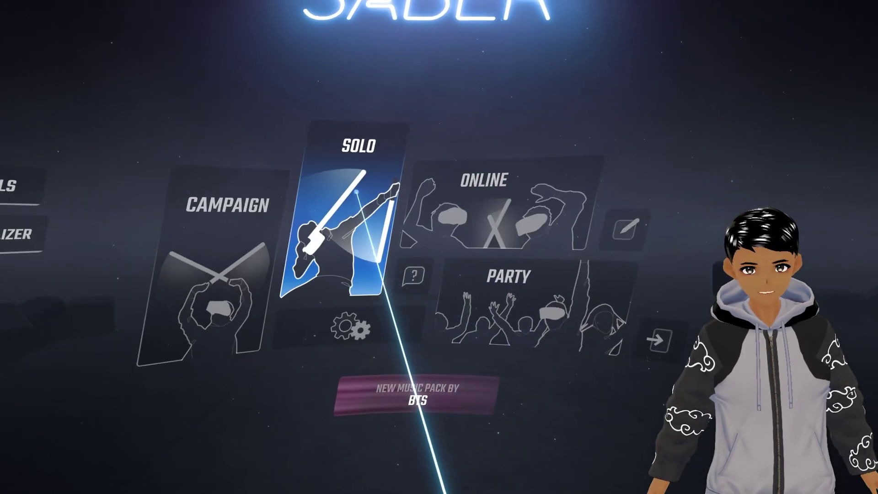
left_click(366, 220)
left_click(562, 328)
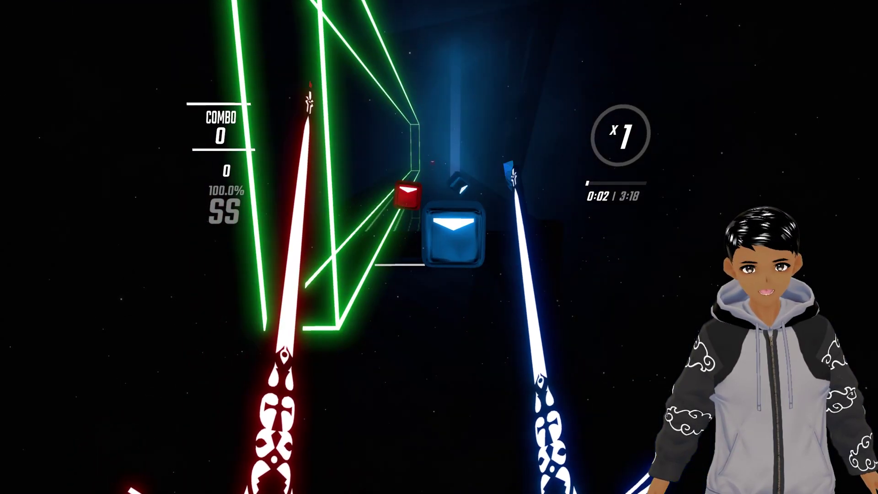
Quit the solo song, leave the song list and reopen Saber Factory's custom saber editor
key("Escape")
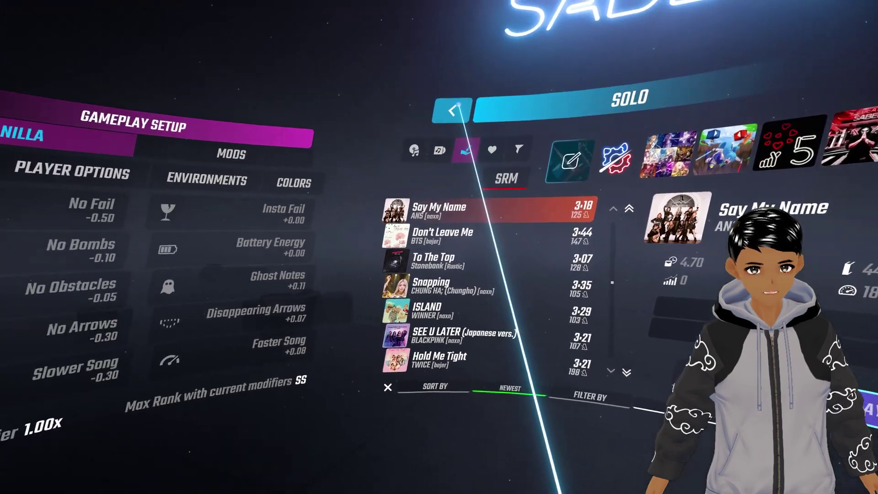
left_click(454, 113)
left_click(237, 205)
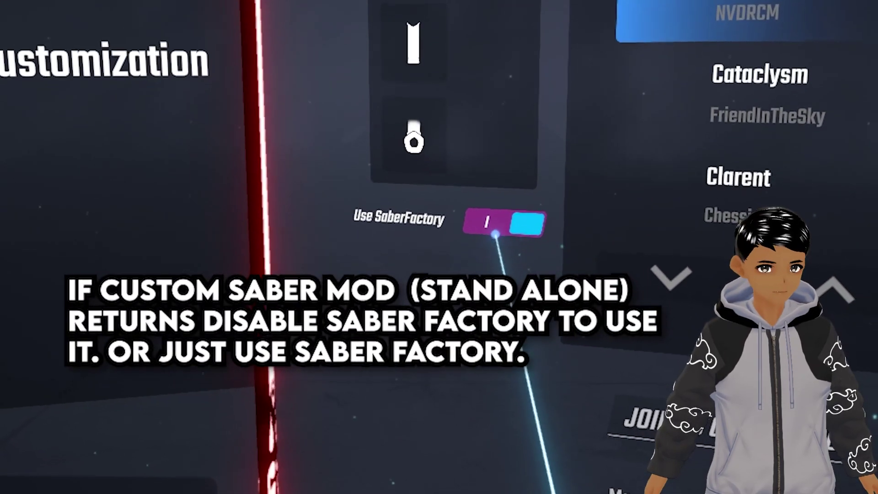
Turn Use SaberFactory off and back on, and switch from complete custom sabers to building a saber from parts
left_click(495, 230)
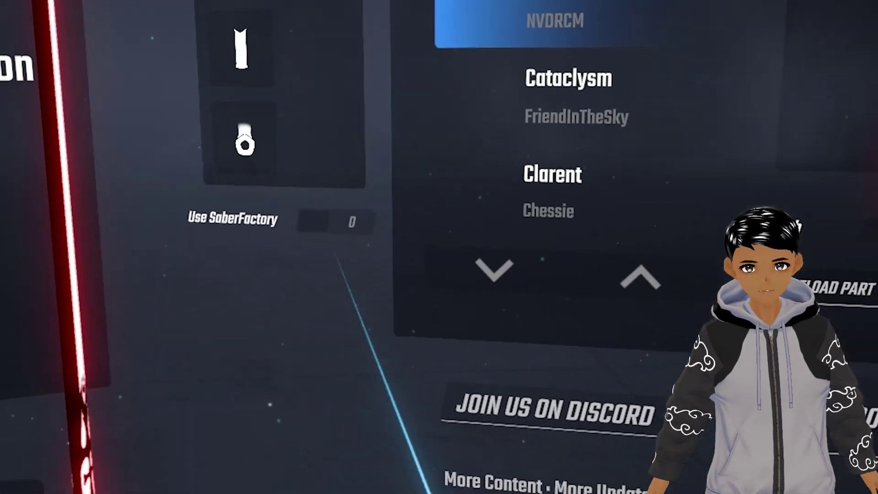
left_click(394, 414)
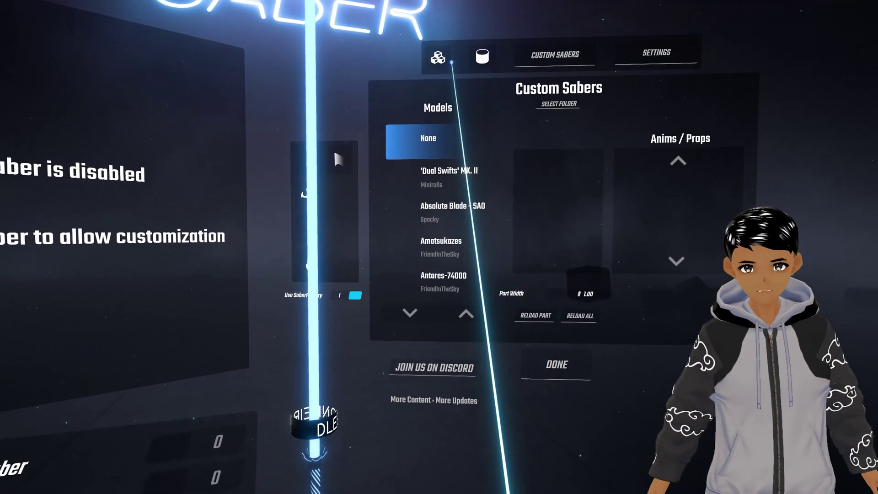
left_click(439, 58)
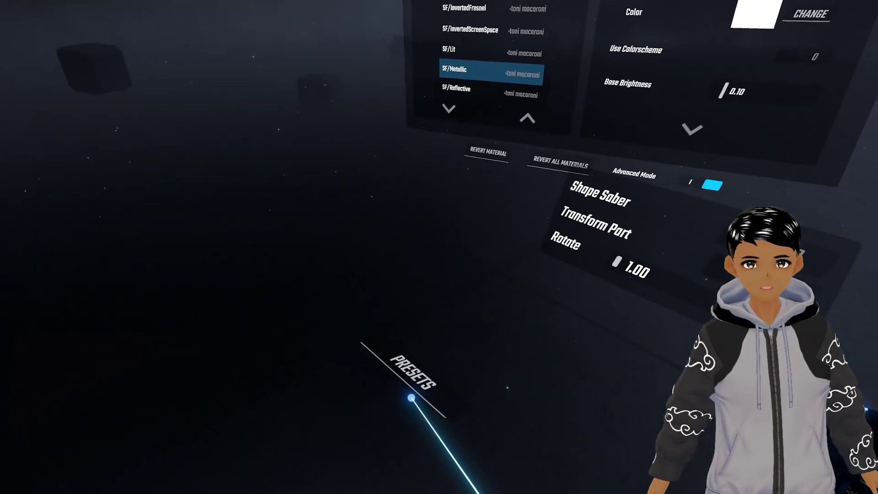
Open the saber presets list and bring up the name entry for a new preset
left_click(411, 396)
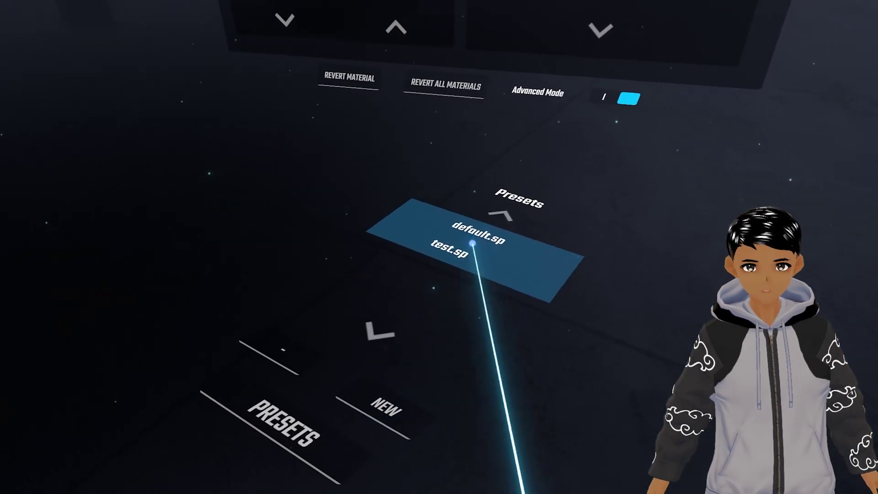
left_click(398, 401)
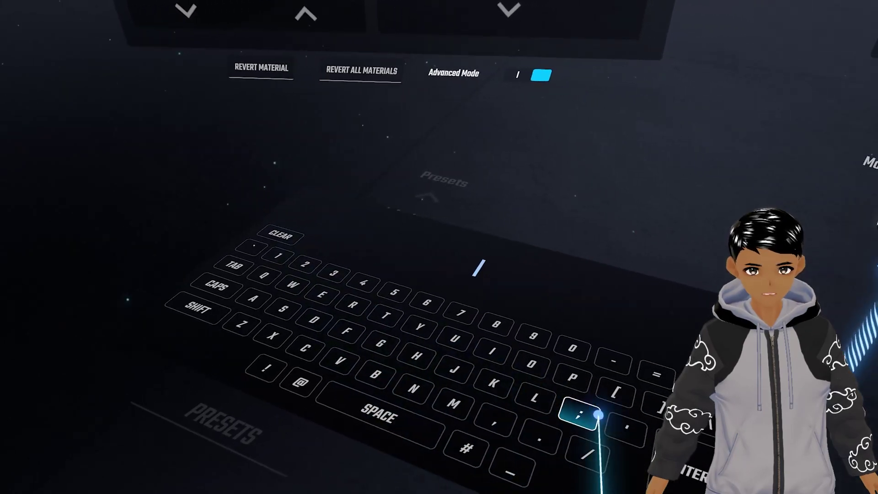
left_click(654, 443)
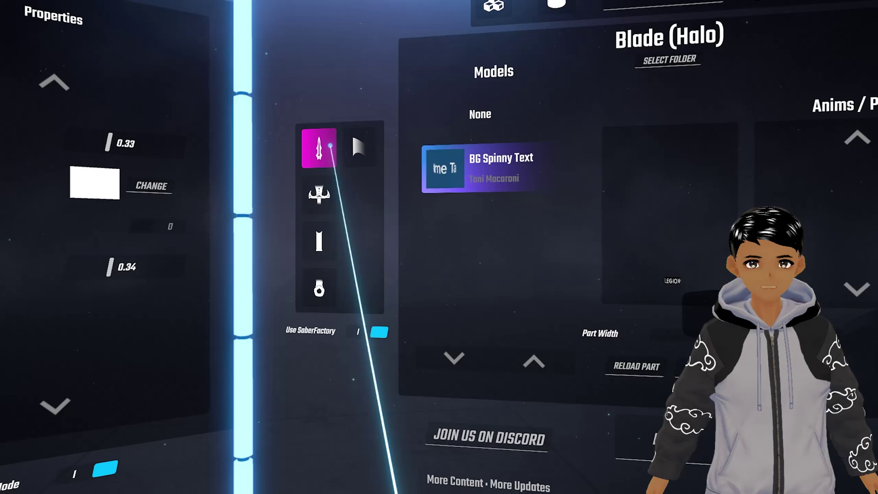
Set the Segmented blade's part width to 0.96, and set the trail width to 0.36 with Flip Trail on
left_click(429, 46)
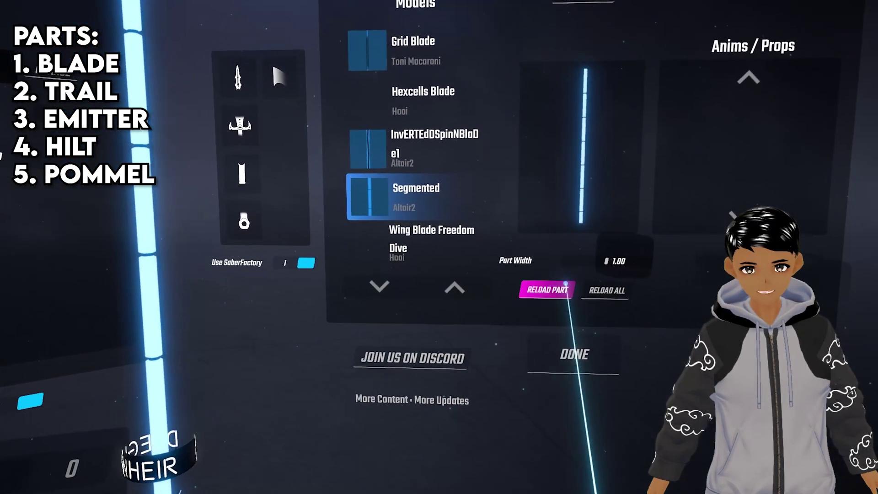
left_click_drag(574, 254, 544, 240)
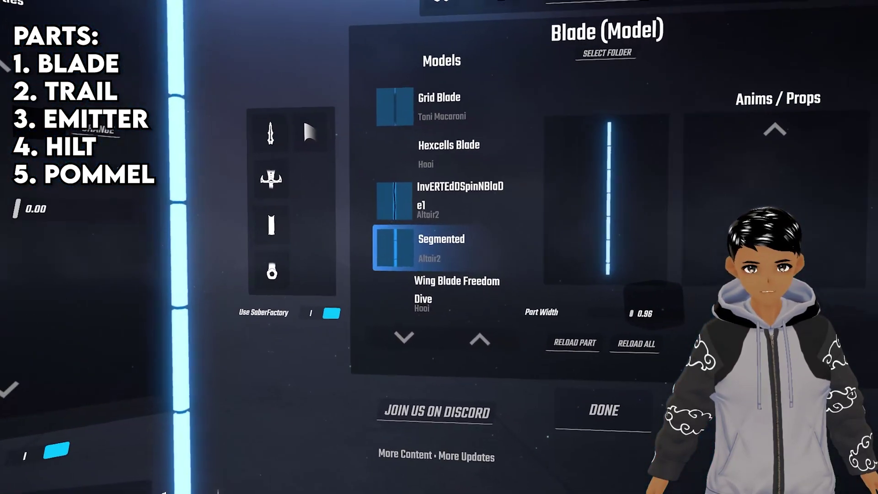
left_click(346, 145)
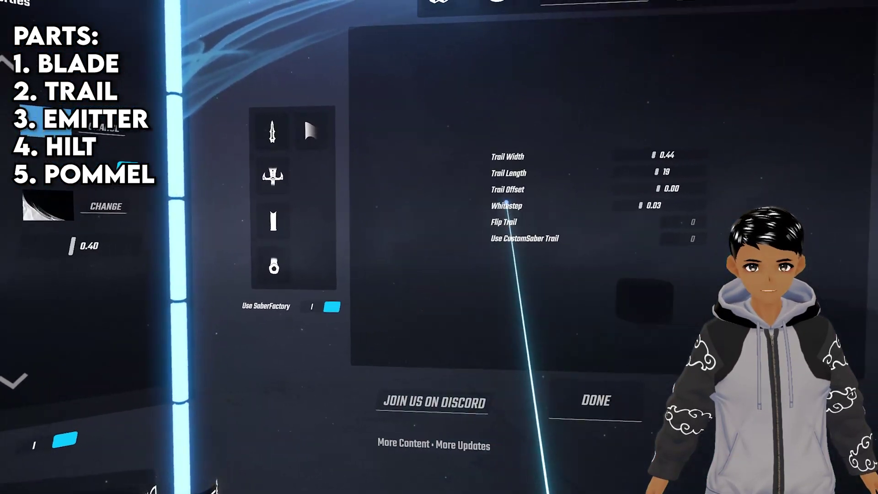
left_click_drag(554, 180, 609, 188)
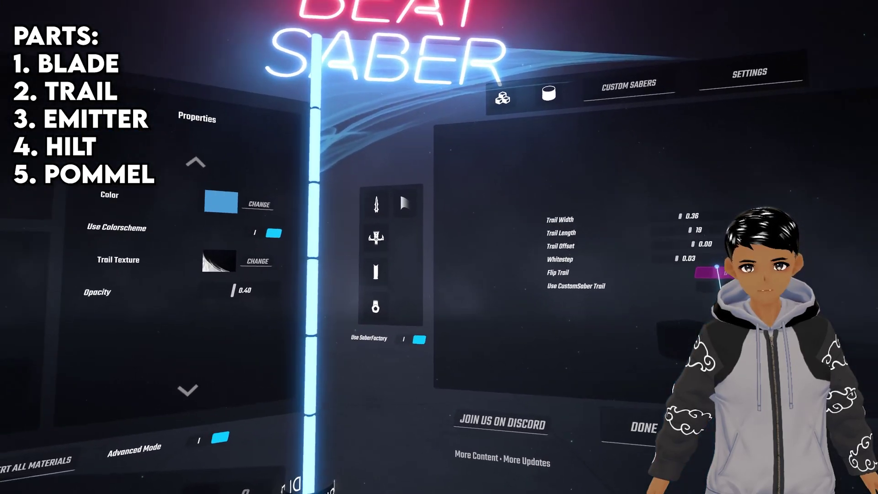
Try the Hexcells and Katamari emitters and the Stick Hilt on the saber
left_click(376, 237)
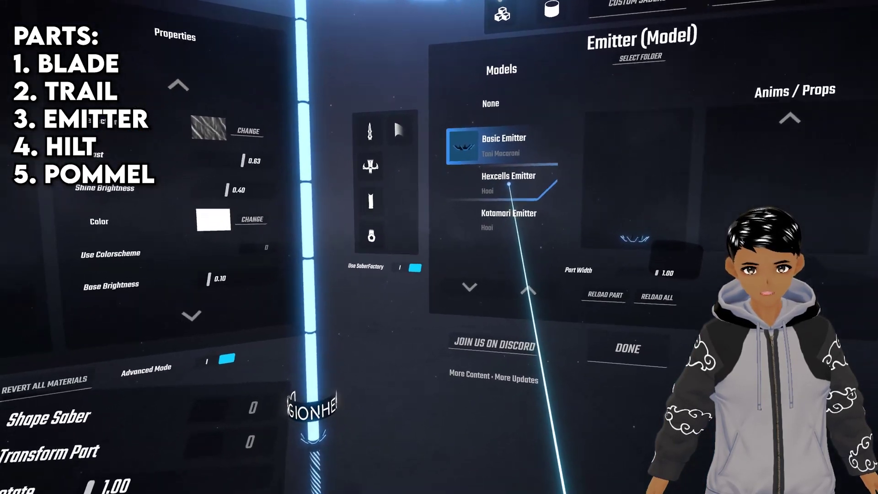
left_click(485, 213)
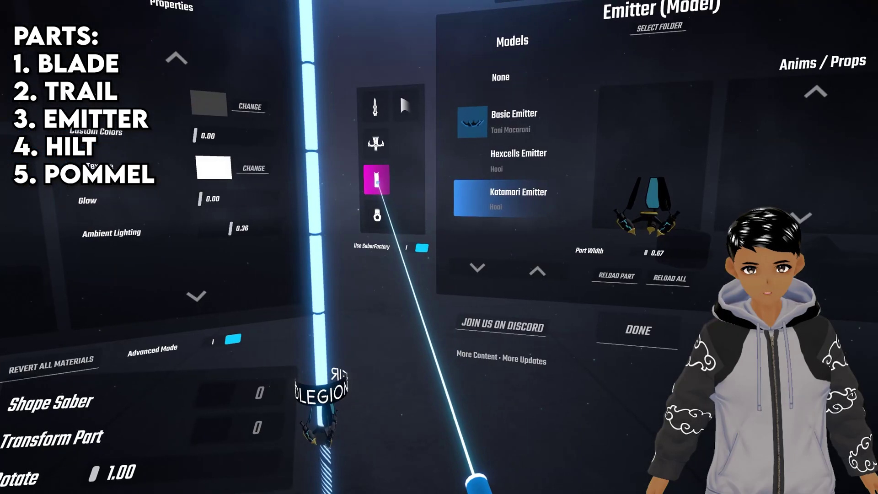
left_click(366, 180)
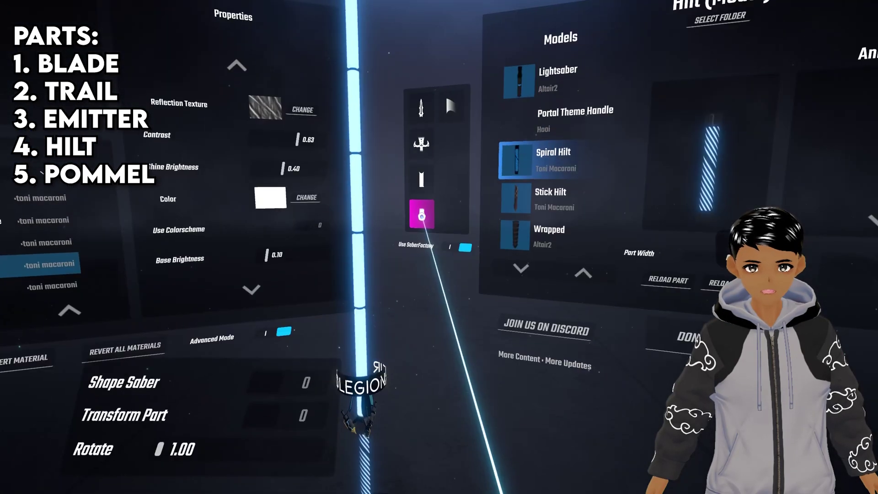
left_click(422, 215)
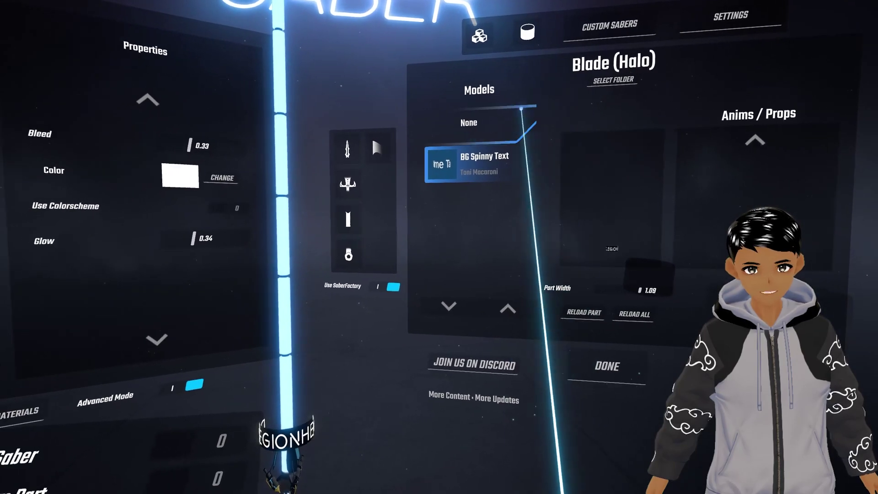
Remove the BG Spinny Text halo from the blade and put it back
left_click(471, 120)
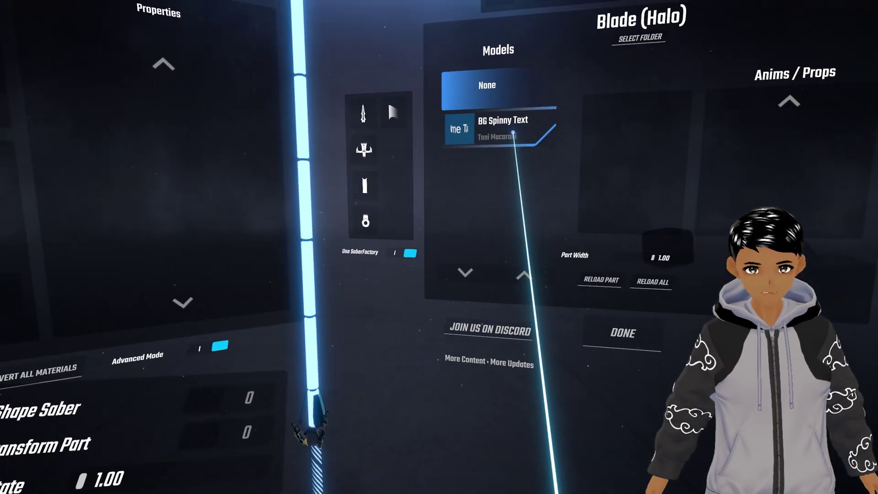
left_click(599, 82)
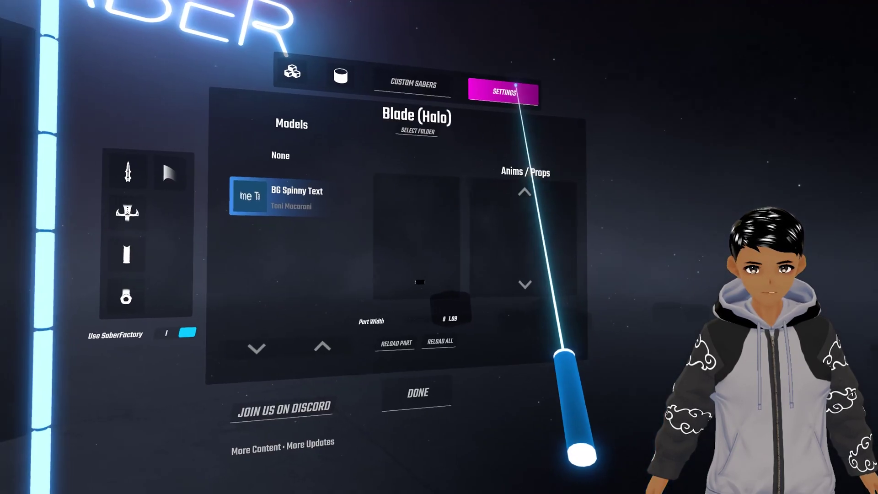
Turn on Enable Property Editing in the settings and use it to enter the username as the halo's Name Tag
left_click(531, 97)
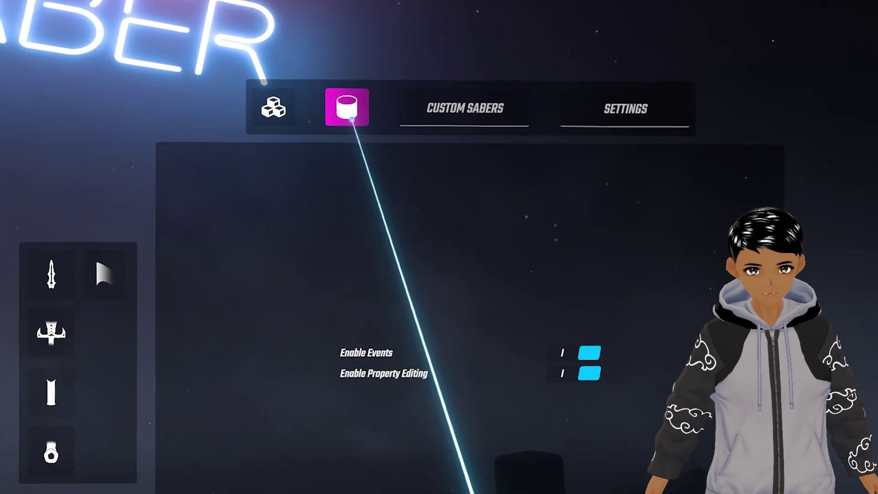
left_click(351, 120)
left_click(489, 214)
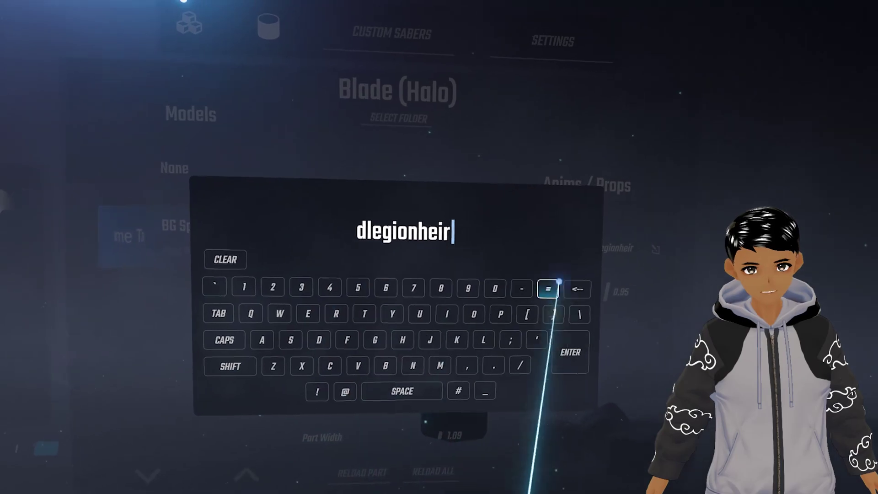
left_click(568, 353)
left_click(464, 122)
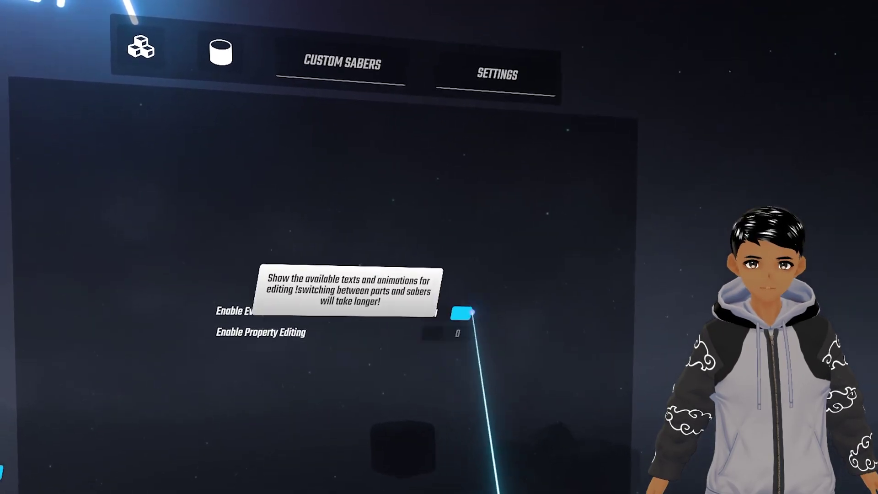
left_click(221, 52)
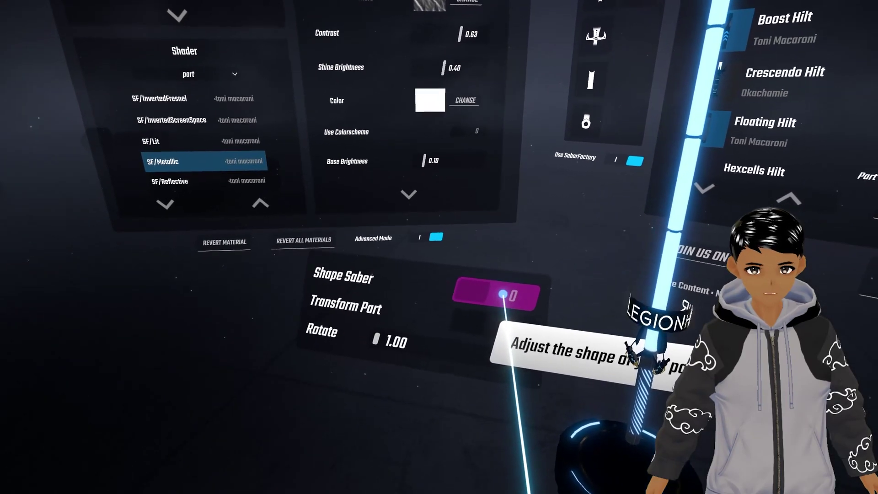
Turn on Shape Saber to view the part's Pointiness and Spiral Inset handles, and turn it off again
left_click(457, 343)
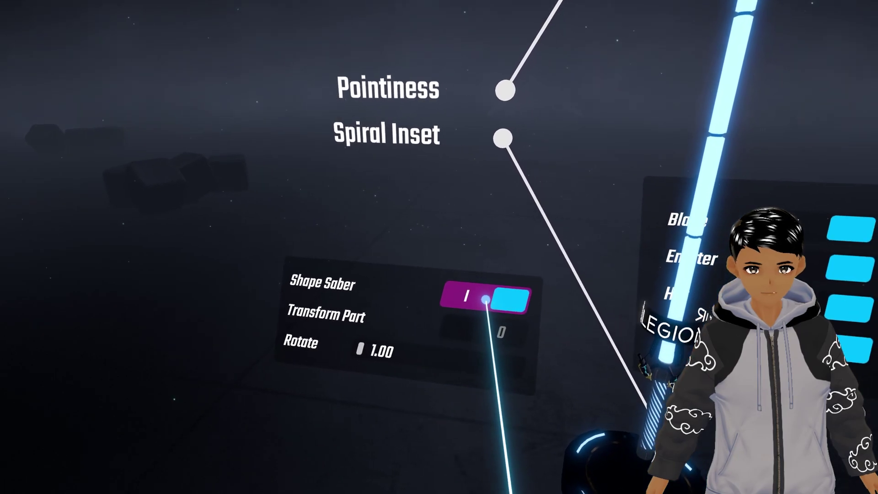
left_click(486, 300)
Turn on Transform Part and try the Z Offset, Z Rotation and Flip Part options on the hilt
left_click(486, 332)
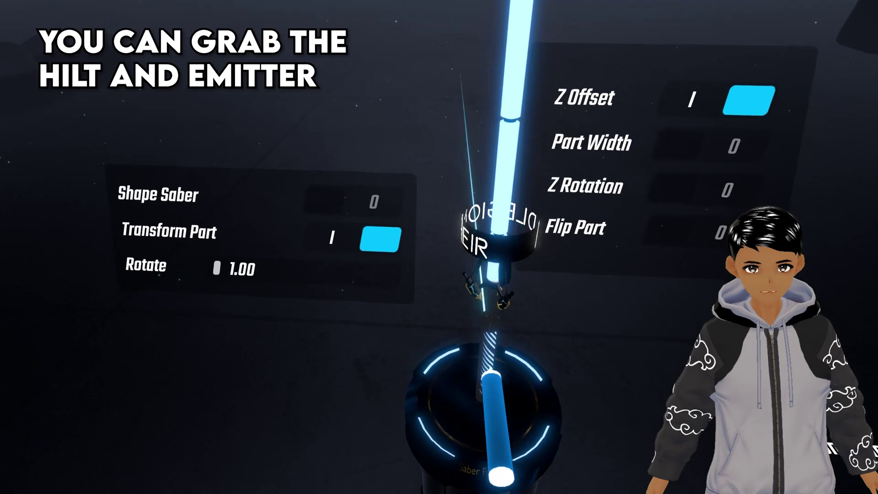
left_click_drag(488, 369, 506, 171)
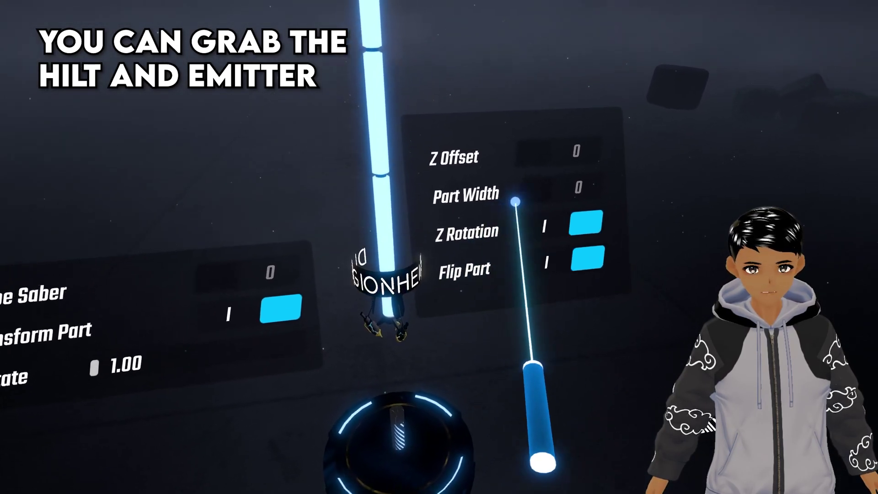
left_click(546, 161)
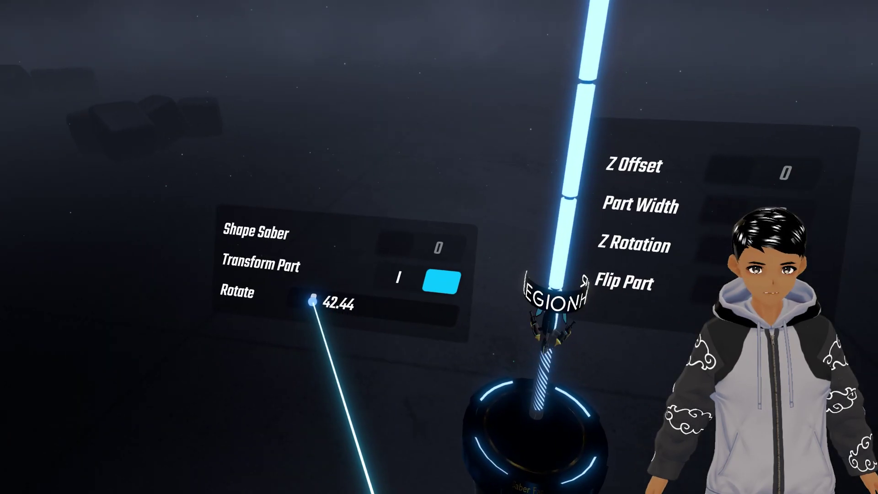
Rotate the displayed saber, bring the Rotate value back to 1.02 and turn off Transform Part
left_click_drag(313, 300, 332, 309)
mouse_move(252, 302)
left_mouse_down()
mouse_move(319, 300)
mouse_move(252, 302)
left_mouse_up()
left_click(445, 363)
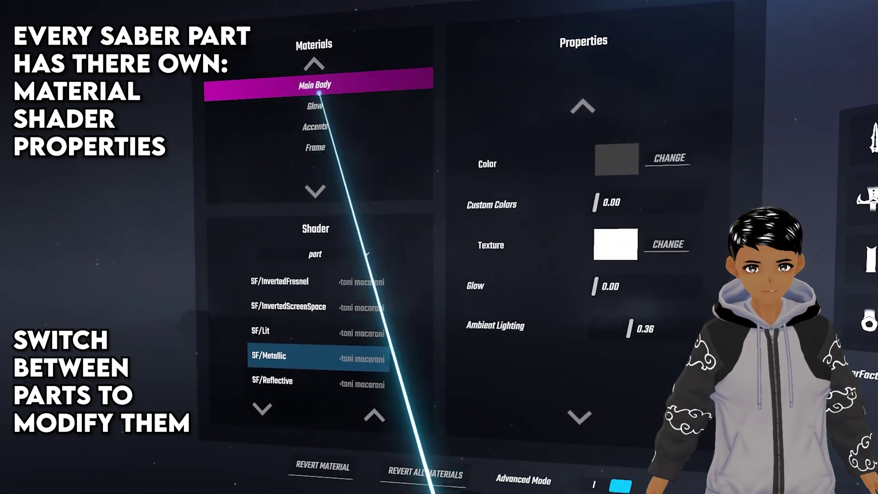
Go through the Katamari Emitter's materials, including Glow, and revert the selected material to its original state
left_click(315, 105)
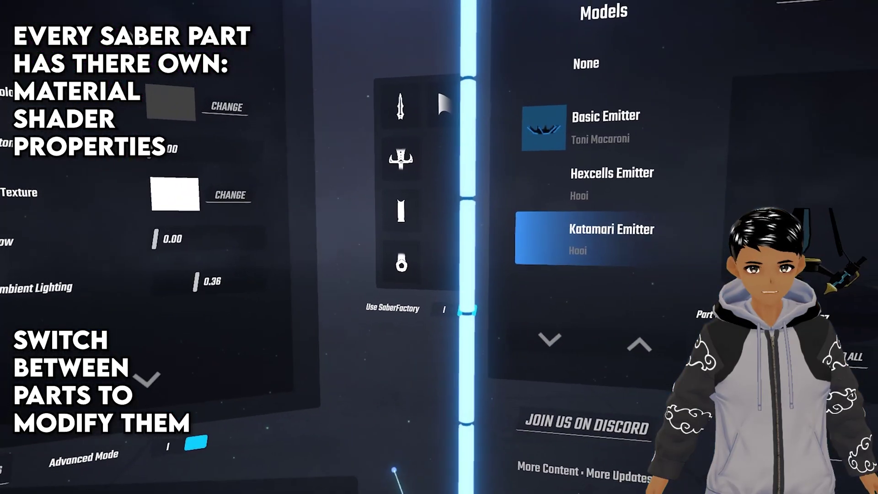
left_click(297, 133)
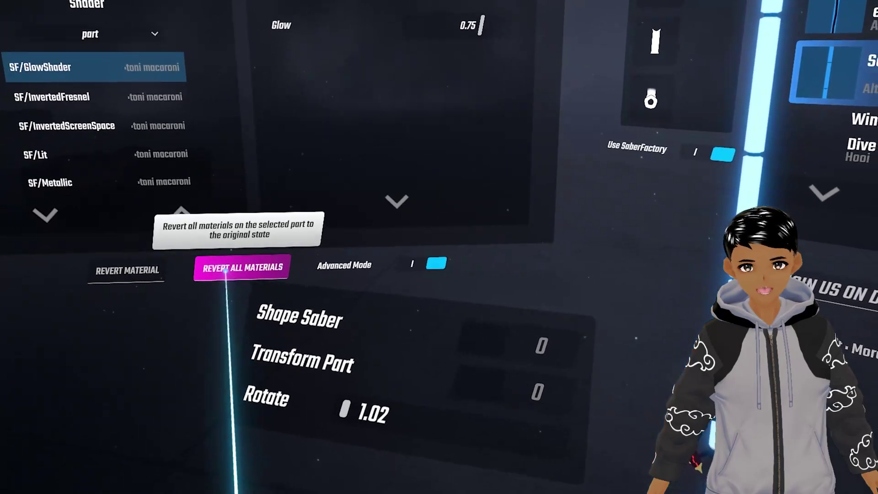
left_click(225, 270)
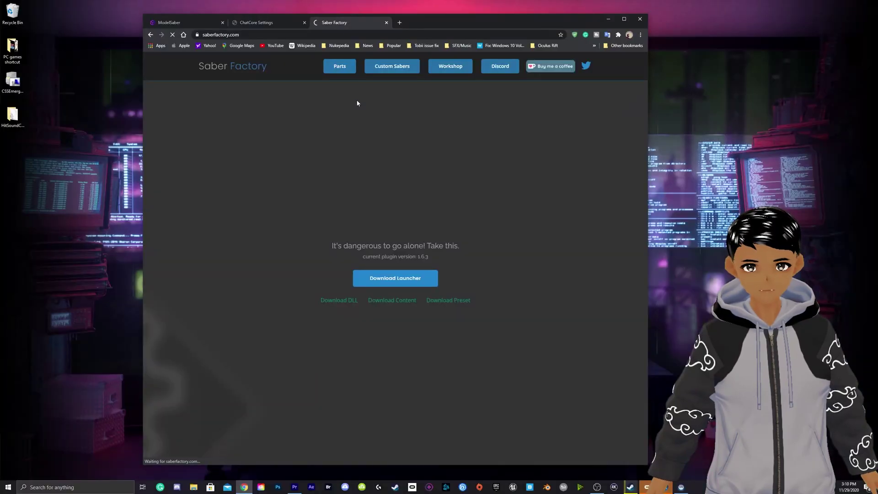
left_click(339, 66)
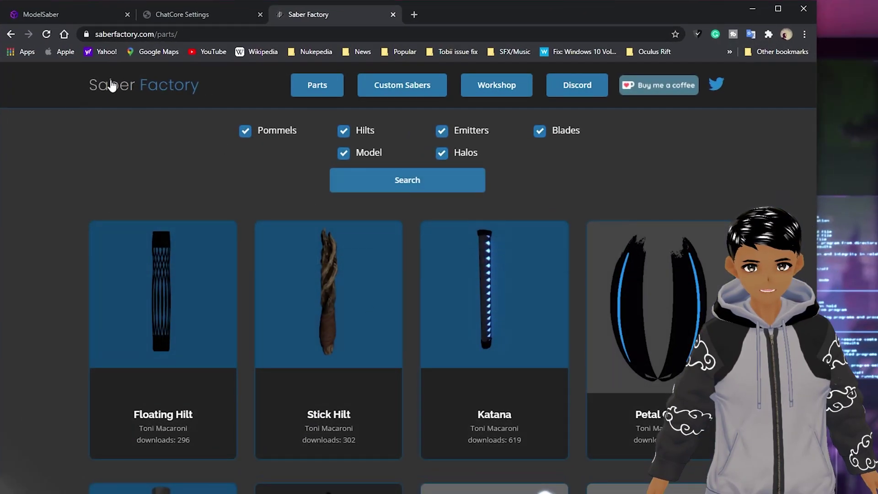
Get SaberFactoryLauncher-0.0.10.exe from the Saber Factory home page in the browser, run it and let it bind part installs
left_click(127, 89)
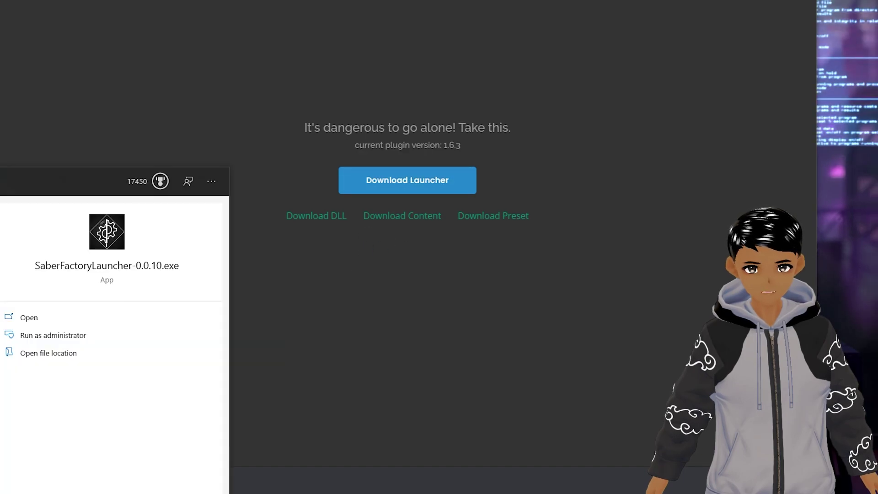
key("Return")
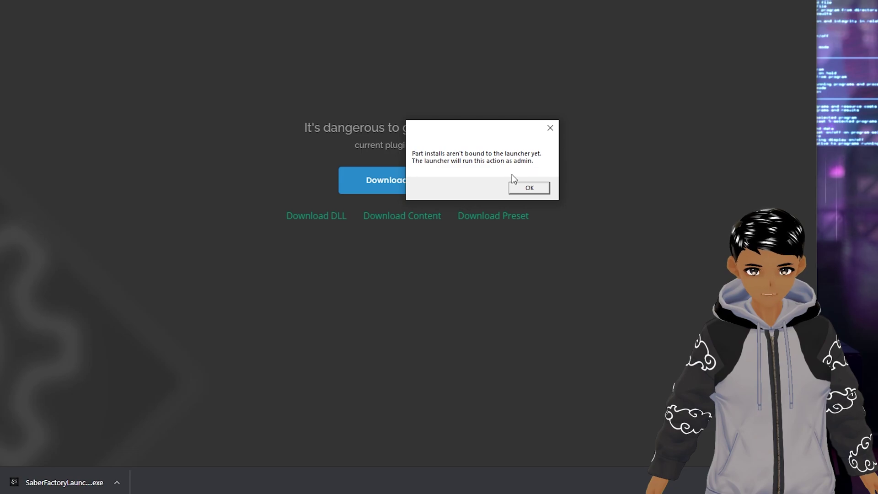
left_click(529, 188)
left_click(513, 187)
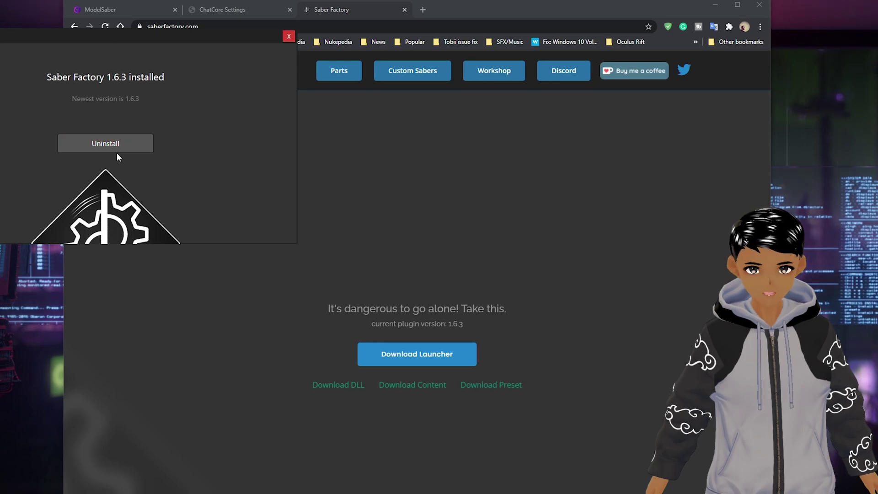
left_click_drag(110, 47, 292, 109)
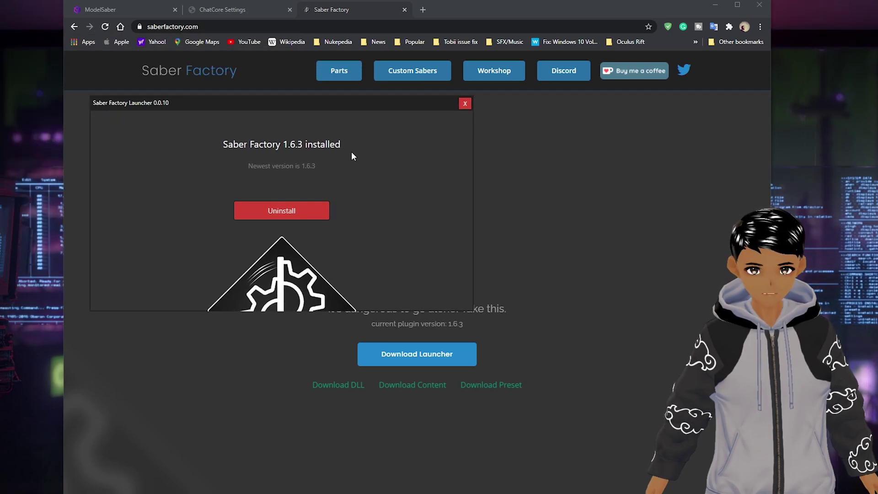
Close the launcher window and install the Elucidator Grip from the Saber Factory parts page, allowing the launcher to open
left_click(465, 102)
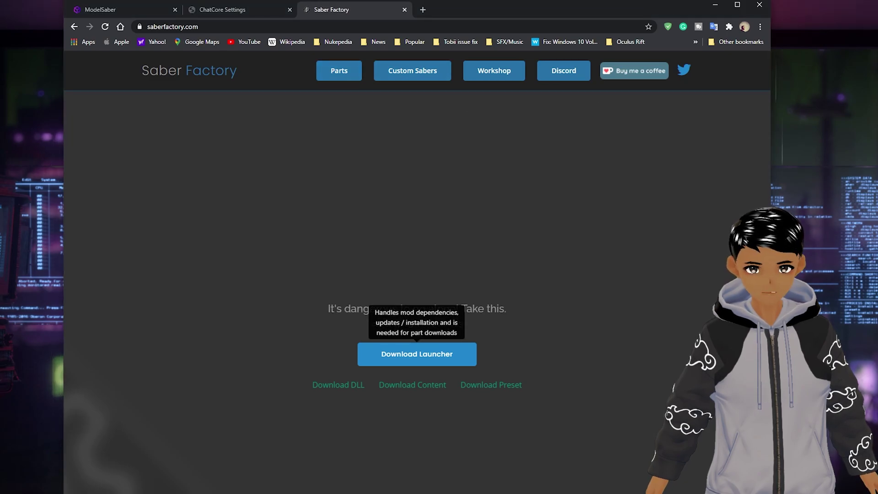
left_click(333, 74)
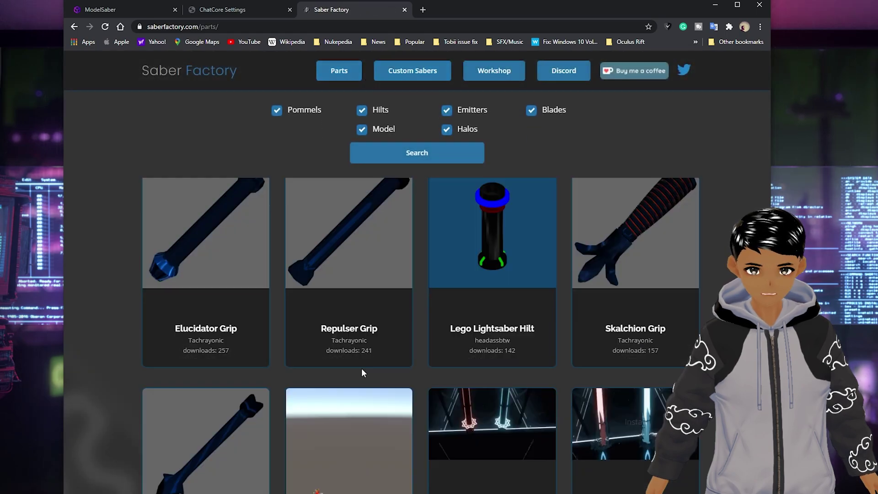
mouse_move(212, 245)
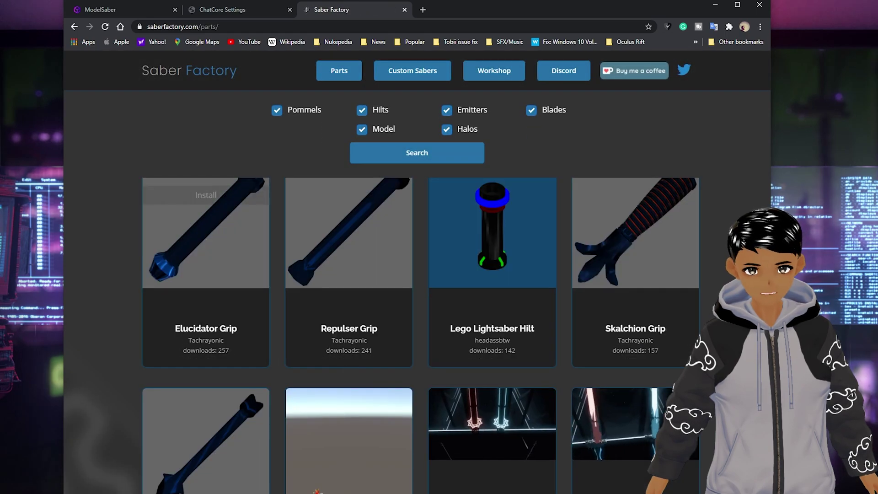
left_click(204, 195)
left_click(455, 109)
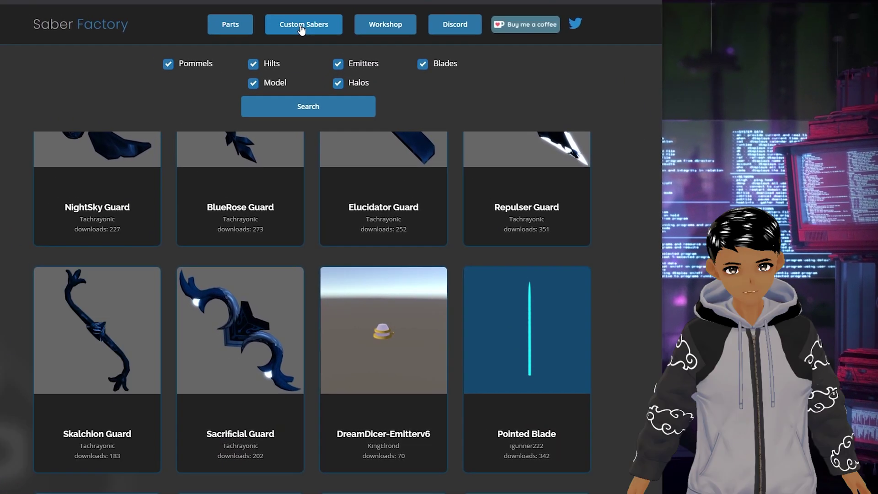
Install HyperMultiBlade and dotSpiral V2.1 from the Saber Factory custom sabers page through ModAssistant, closing the installer between them
left_click(300, 29)
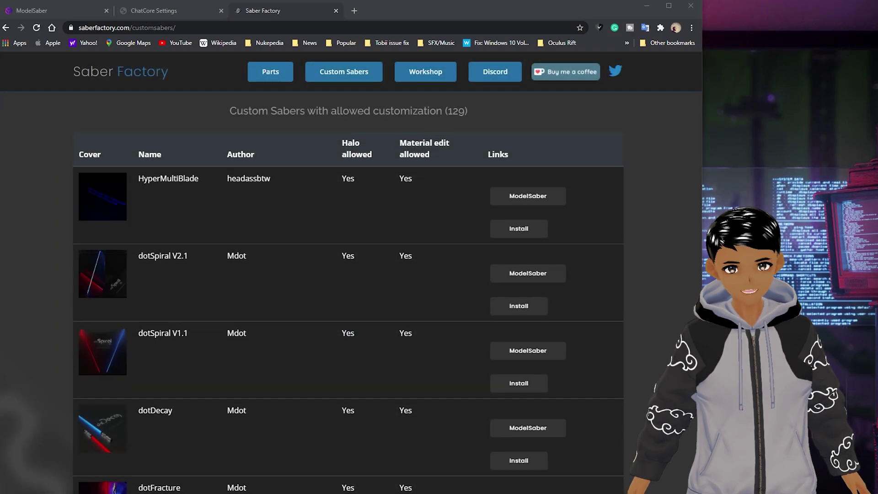
left_click(428, 230)
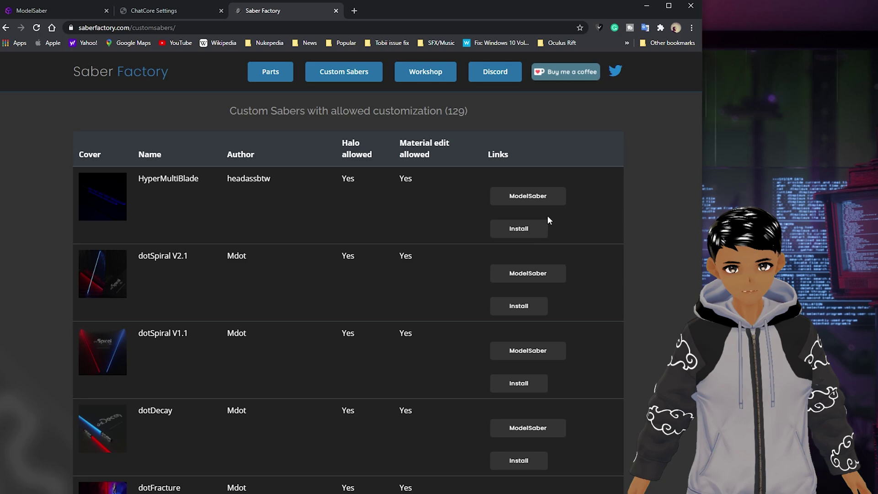
left_click(518, 231)
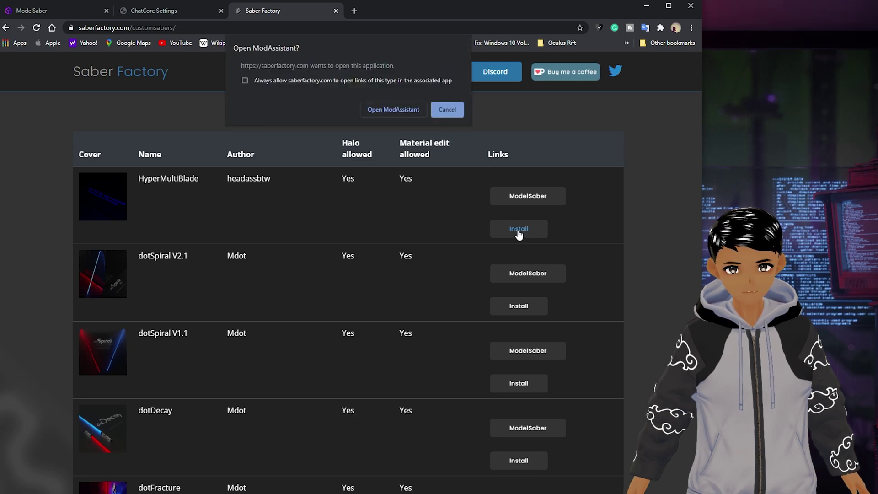
left_click(394, 113)
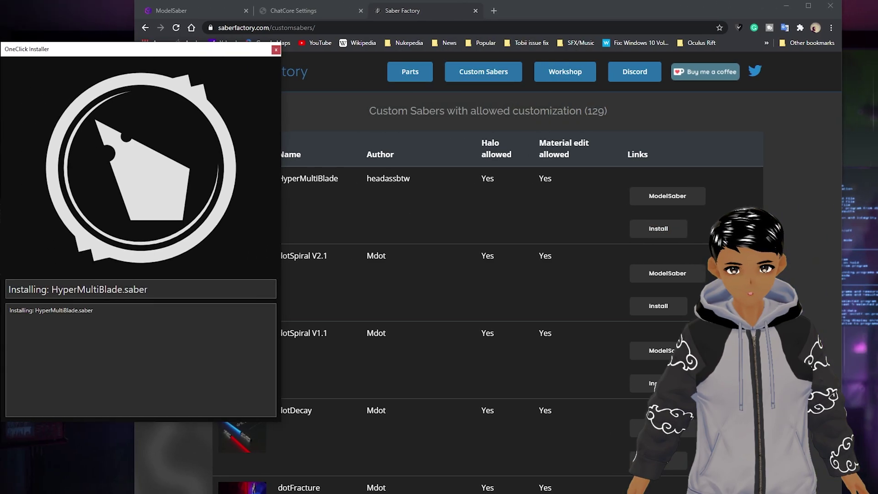
left_click(276, 50)
left_click(655, 308)
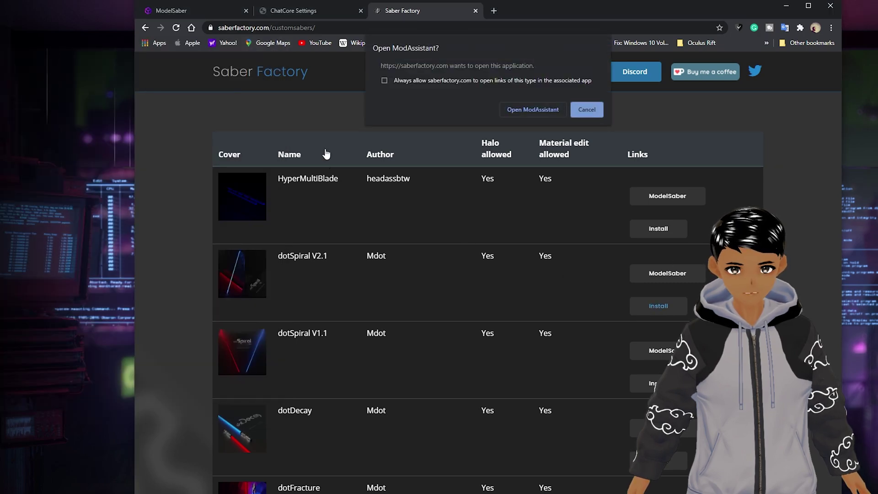
left_click(529, 111)
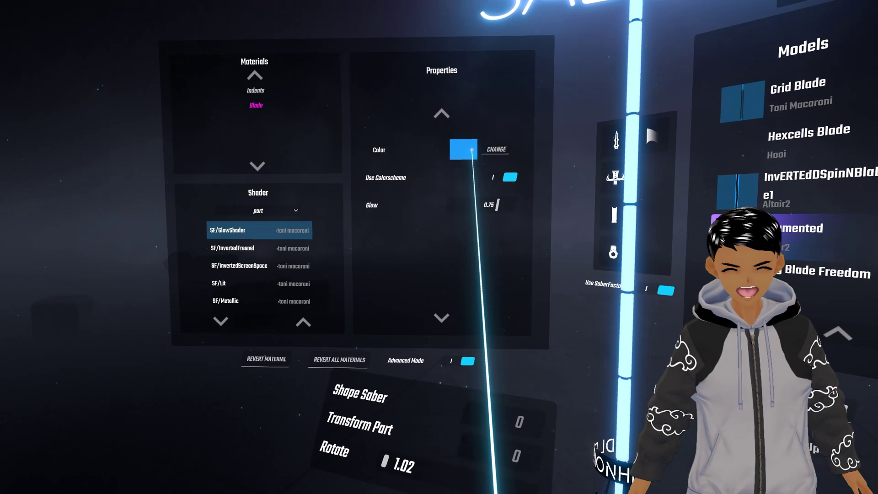
In Beat Saber's Saber Factory editor, recolour the selected blade's Blade material to yellow
left_click(487, 143)
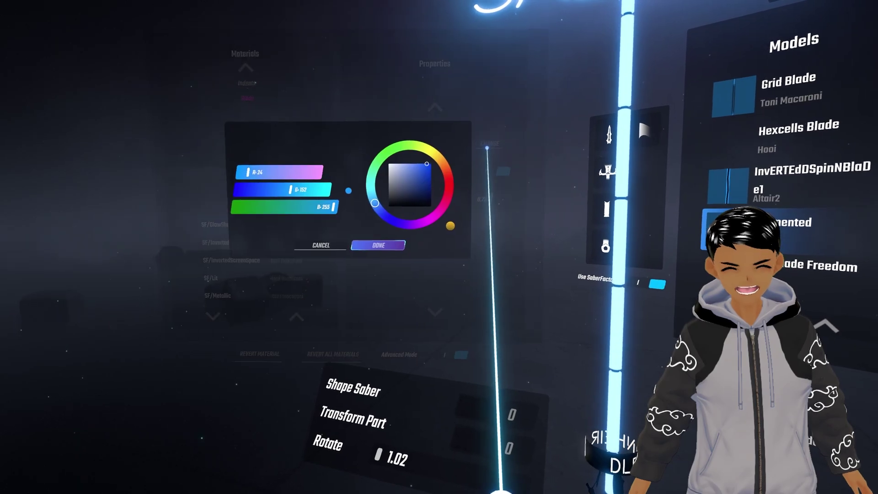
left_click_drag(404, 197, 383, 137)
left_click(416, 236)
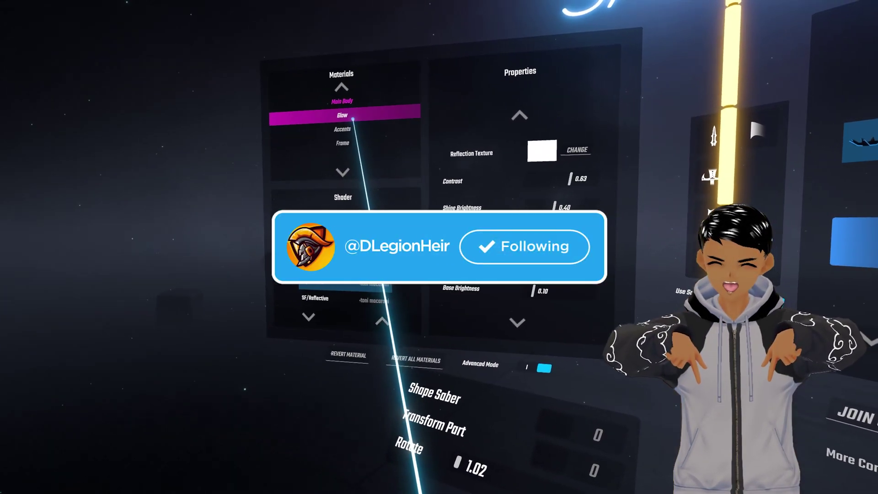
Select the Katamari Emitter's Glow material and pick a purple colour for it
left_click(353, 117)
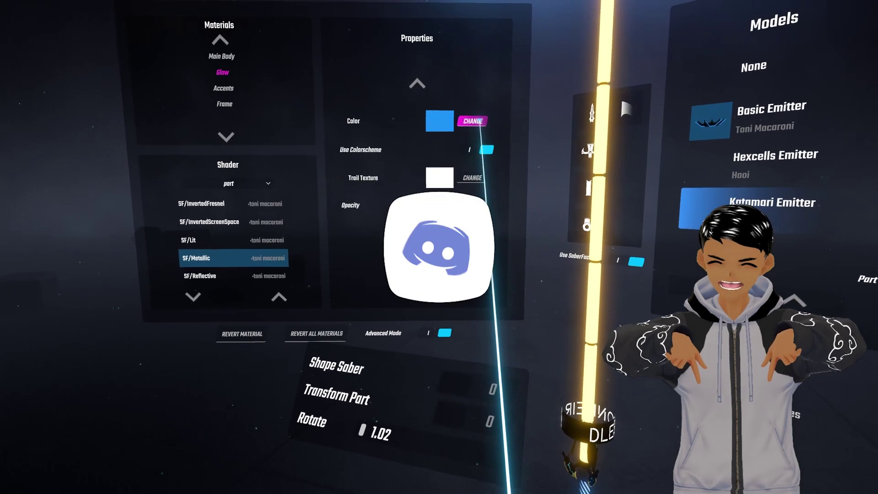
left_click(474, 121)
left_click_drag(384, 167, 364, 60)
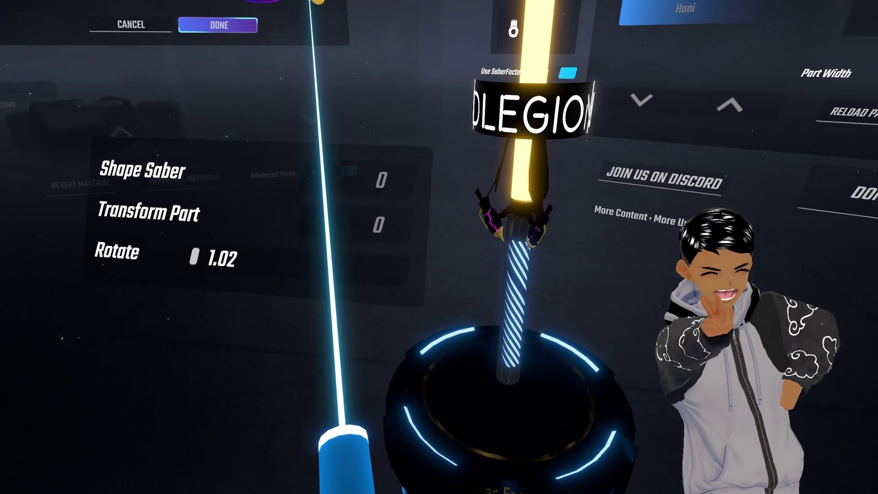